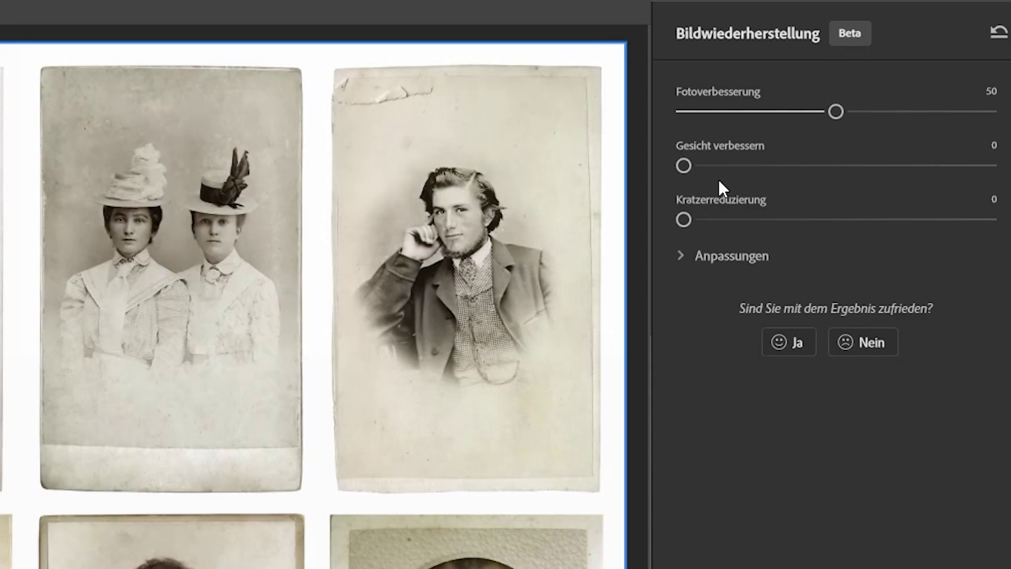
# Step: Preview raising scratch reduction, opening the sharing options, and dragging a gradient across the image
pyautogui.moveTo(684, 219); pyautogui.dragTo(842, 220)
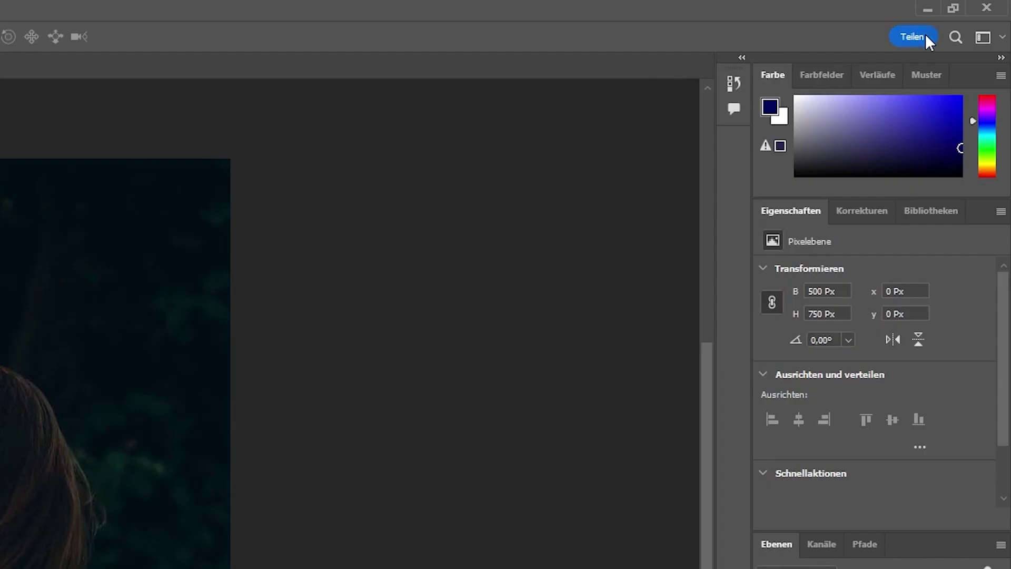
pyautogui.click(922, 37)
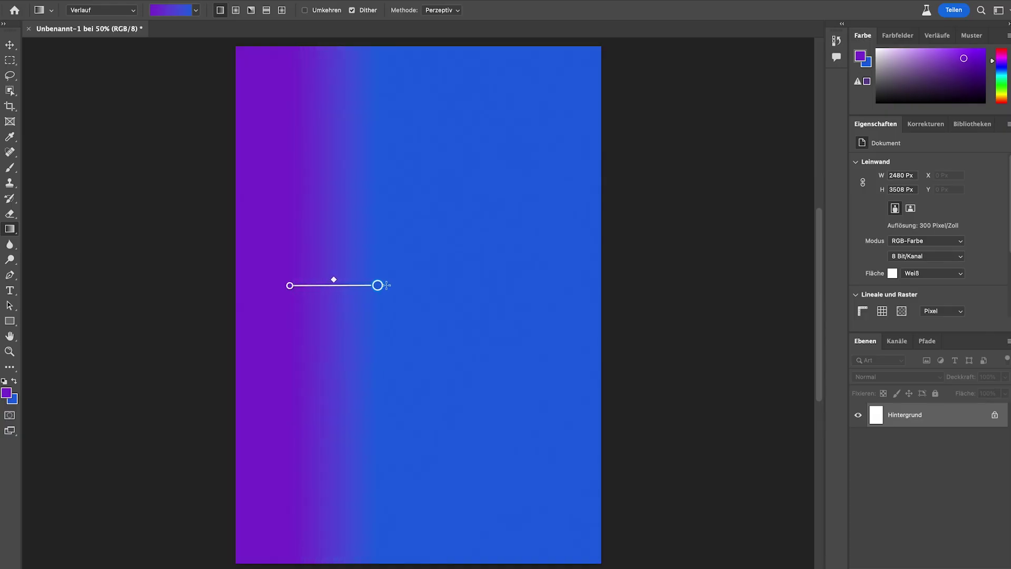
pyautogui.moveTo(377, 285); pyautogui.dragTo(535, 284)
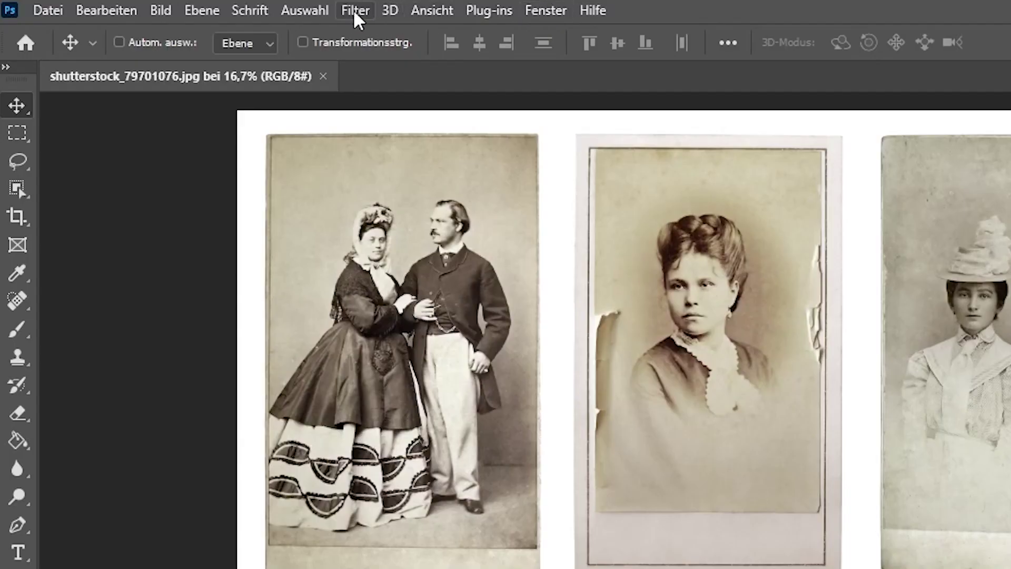
# Step: Apply the Bildwiederherstellung neural filter with Kratzerreduzierung at 56 and expand its Anpassungen
pyautogui.click(353, 10)
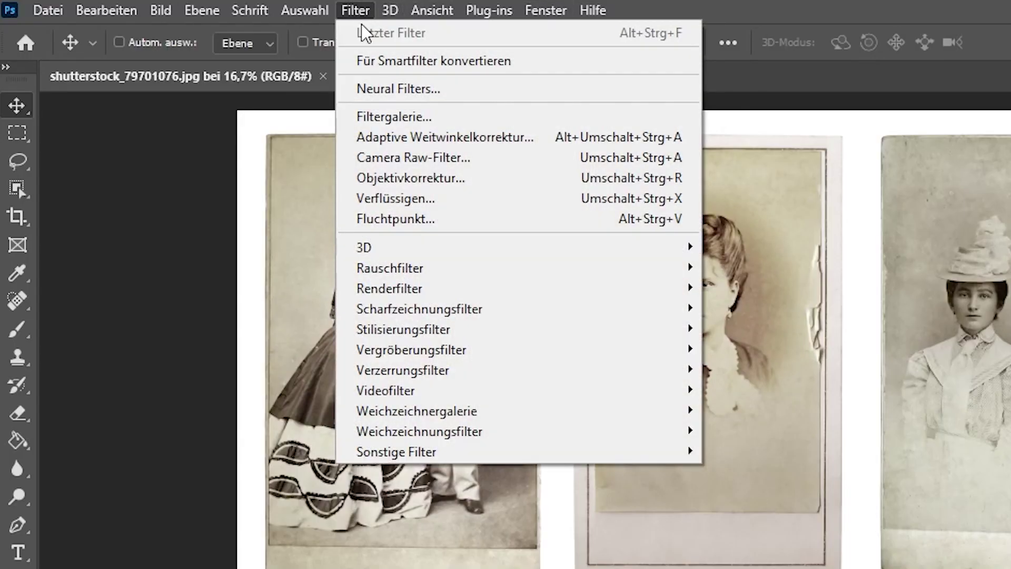
pyautogui.click(401, 90)
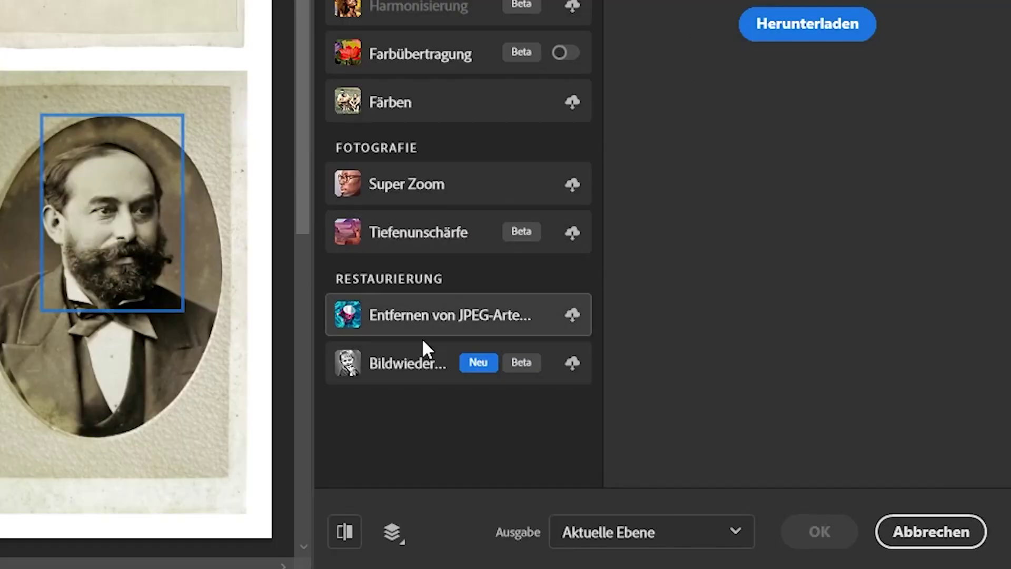
pyautogui.click(418, 364)
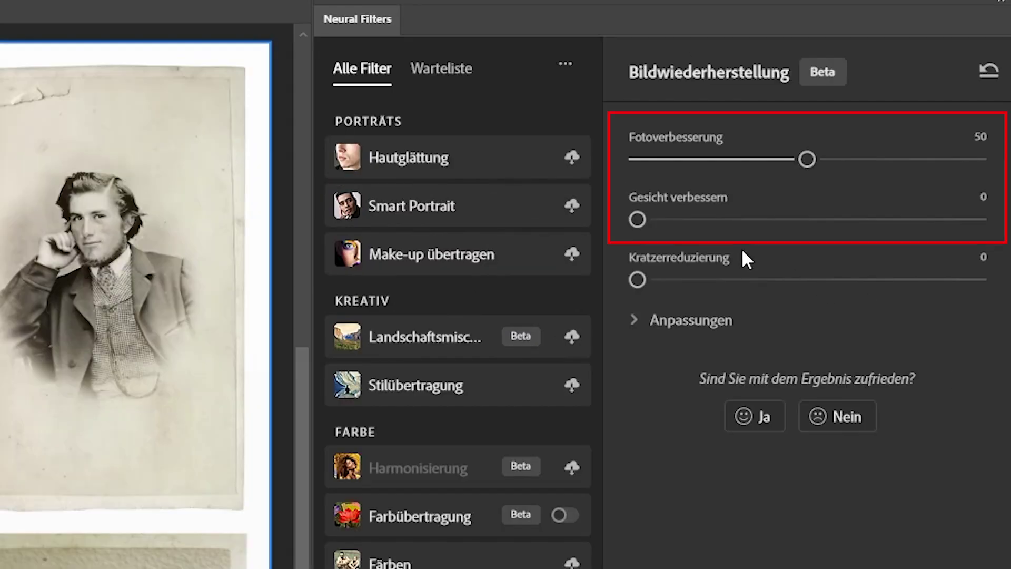
pyautogui.moveTo(637, 280); pyautogui.dragTo(832, 284)
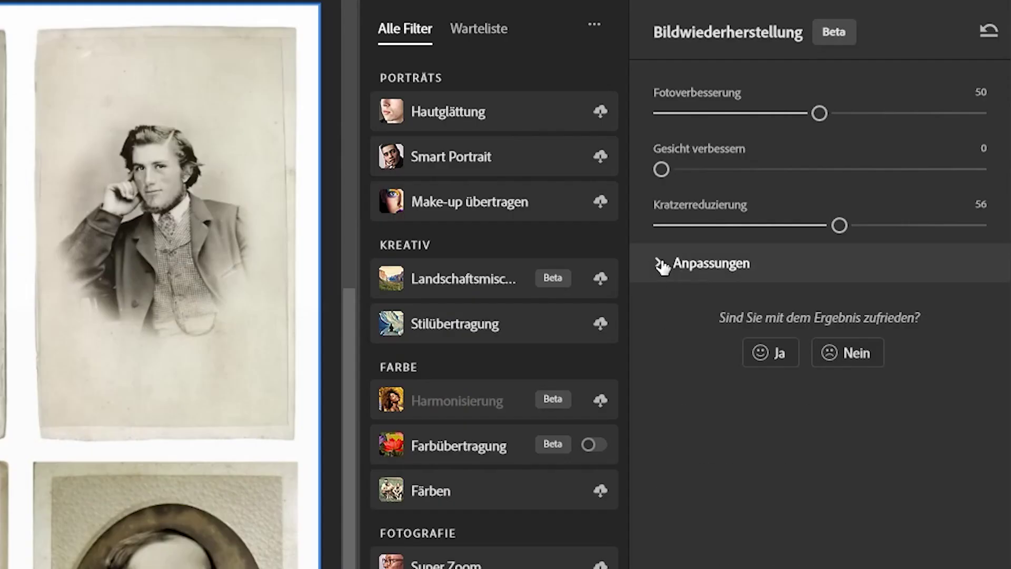
pyautogui.click(825, 192)
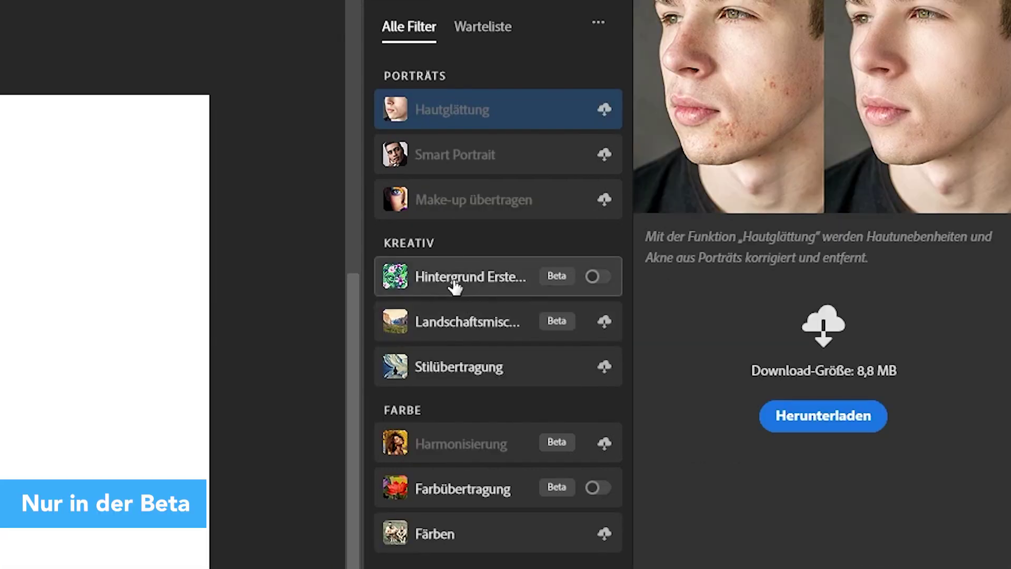
pyautogui.click(453, 284)
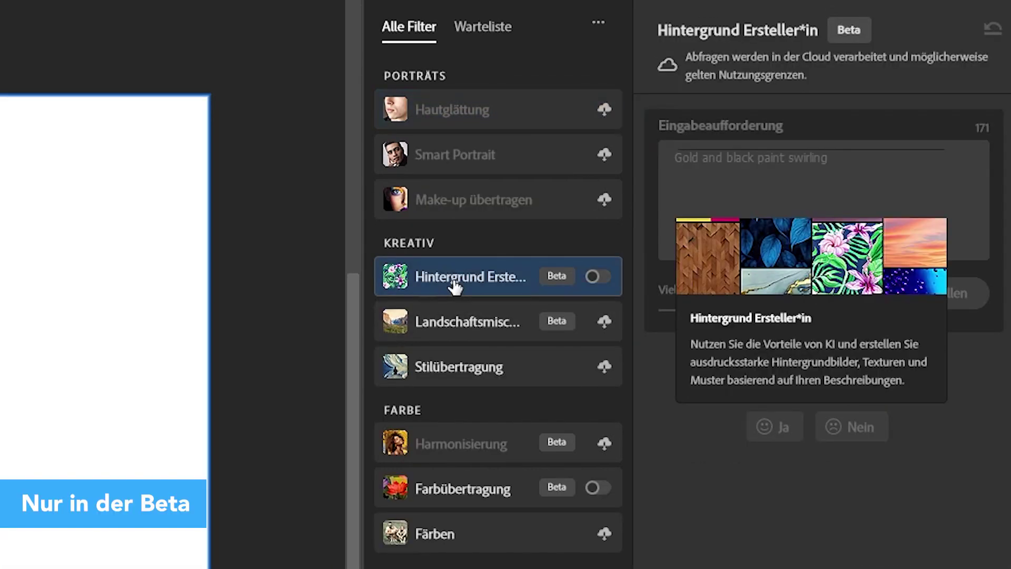
# Step: Generate gold-and-black swirling paint backgrounds with Hintergrund Ersteller*in, apply one, and browse preset prompts
pyautogui.click(596, 277)
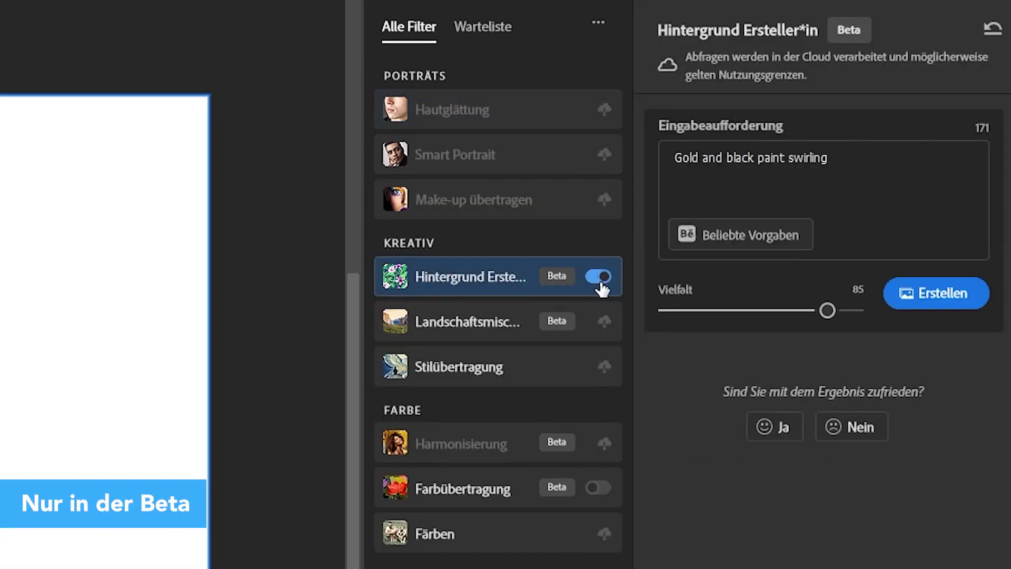
pyautogui.click(855, 161)
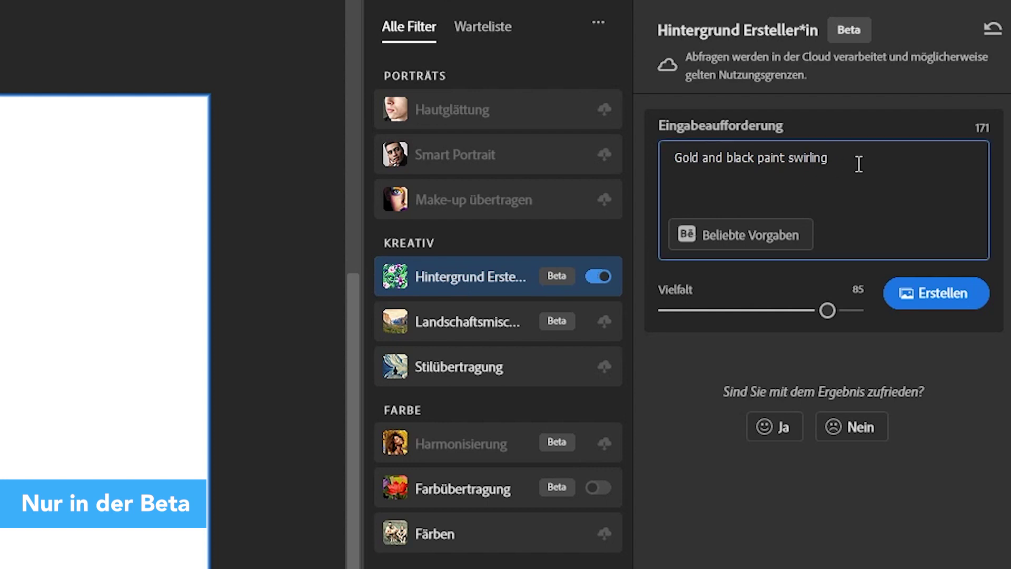
pyautogui.click(946, 290)
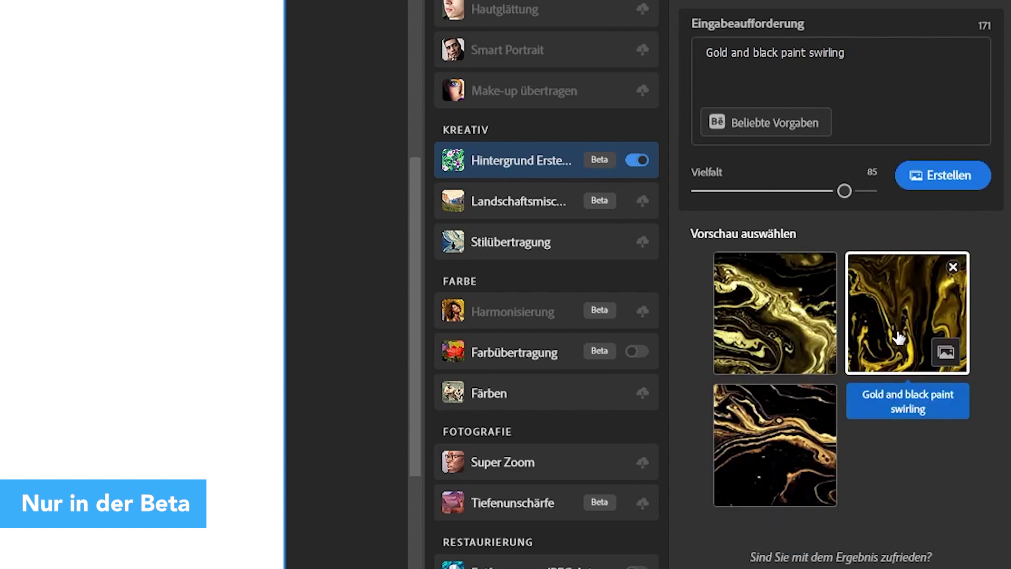
pyautogui.moveTo(775, 313)
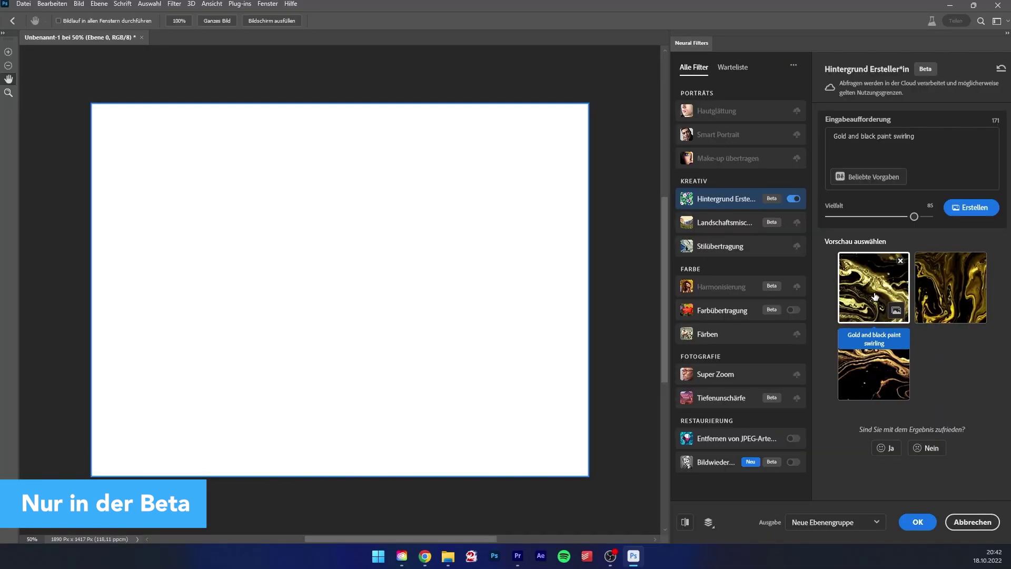
pyautogui.click(778, 333)
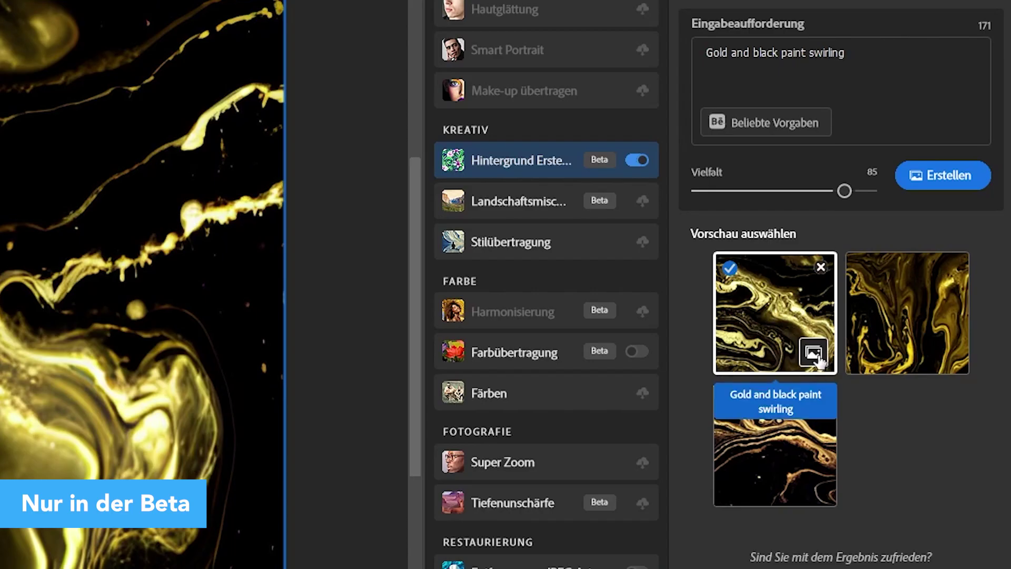
pyautogui.click(896, 311)
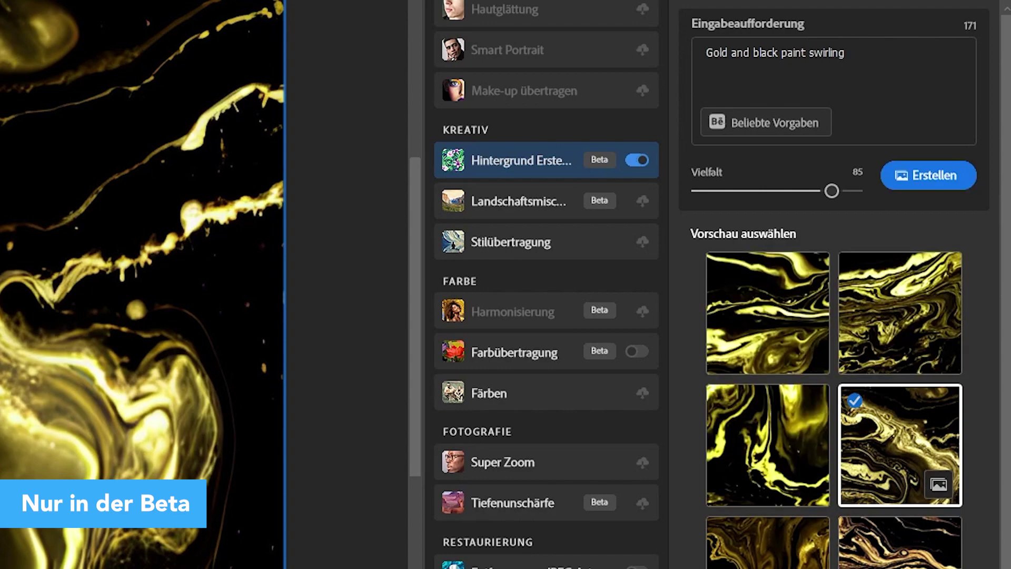
pyautogui.click(779, 125)
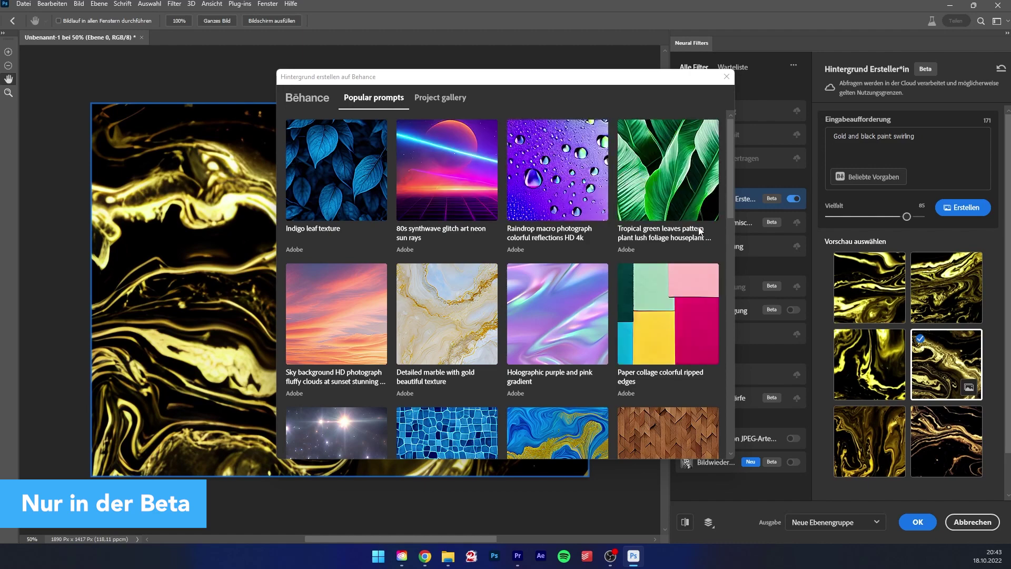
pyautogui.click(726, 78)
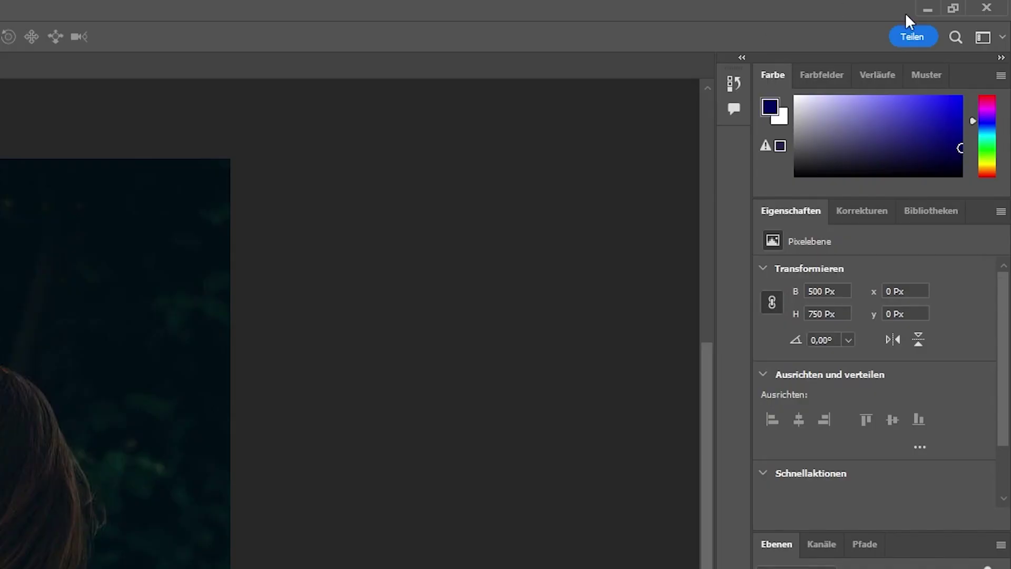
# Step: Share Unbenannt-2 for review with 'anyone with the link' access, creating and copying the link
pyautogui.click(922, 37)
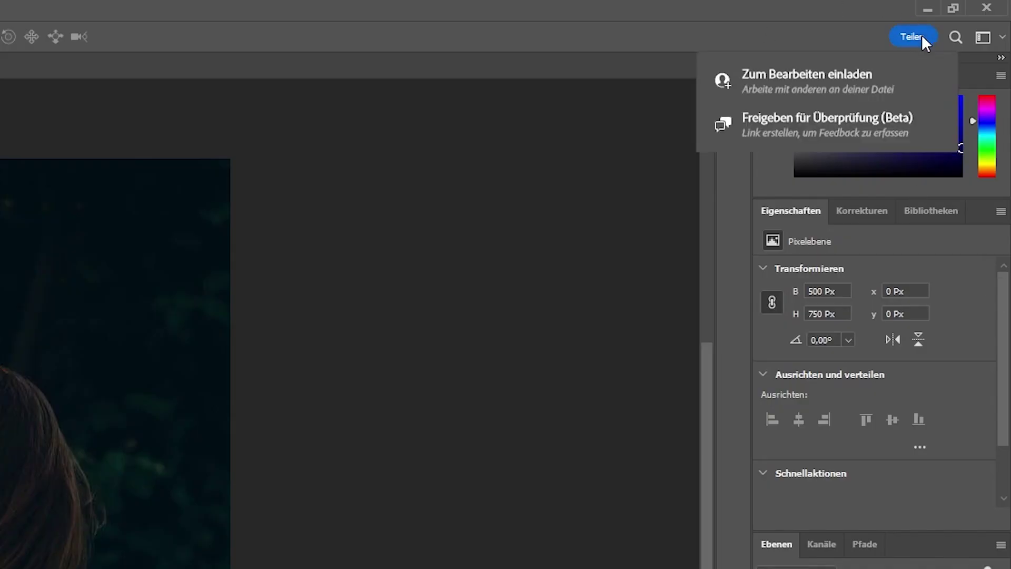
pyautogui.click(806, 125)
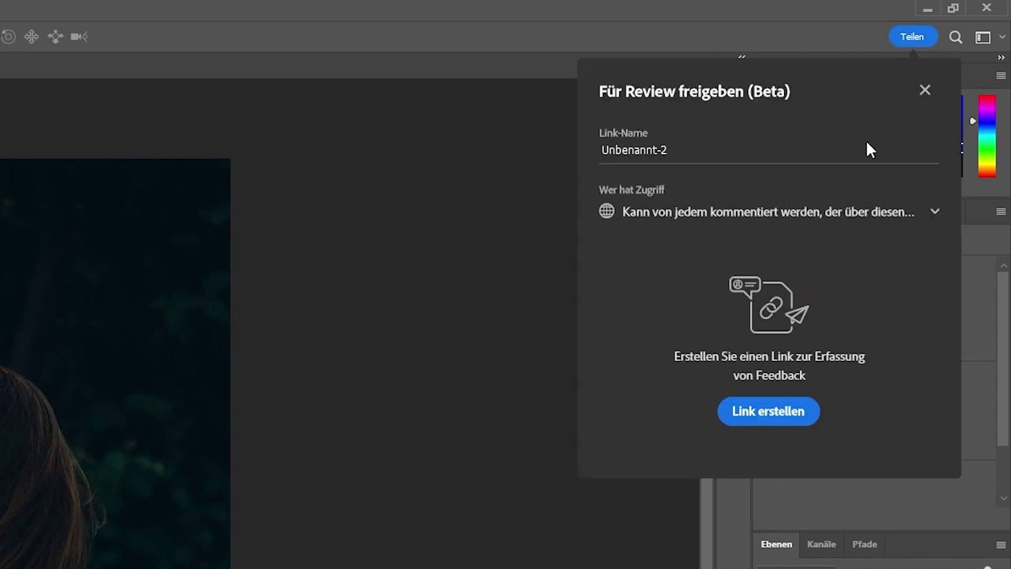
pyautogui.click(919, 209)
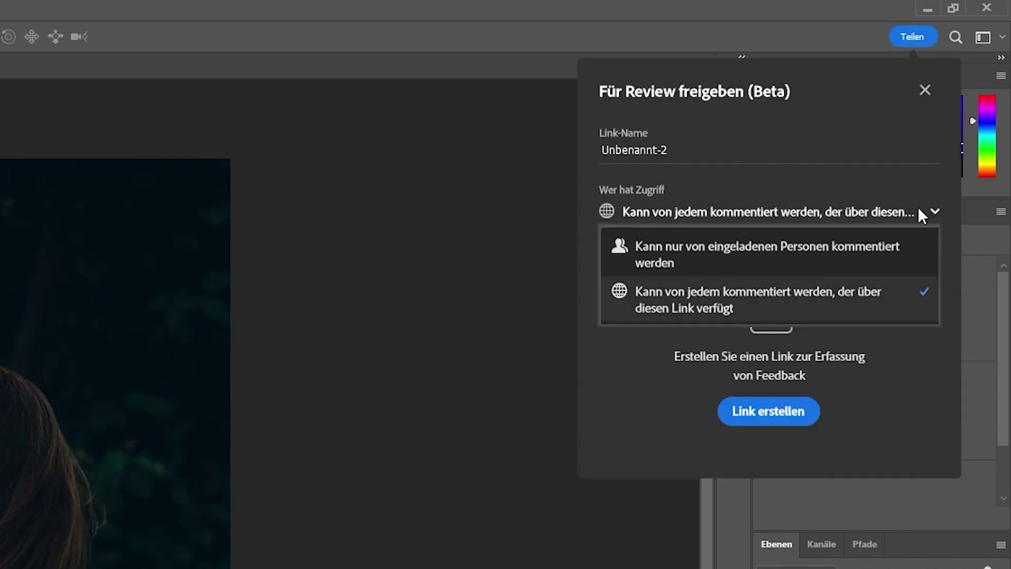
pyautogui.click(839, 292)
pyautogui.click(766, 413)
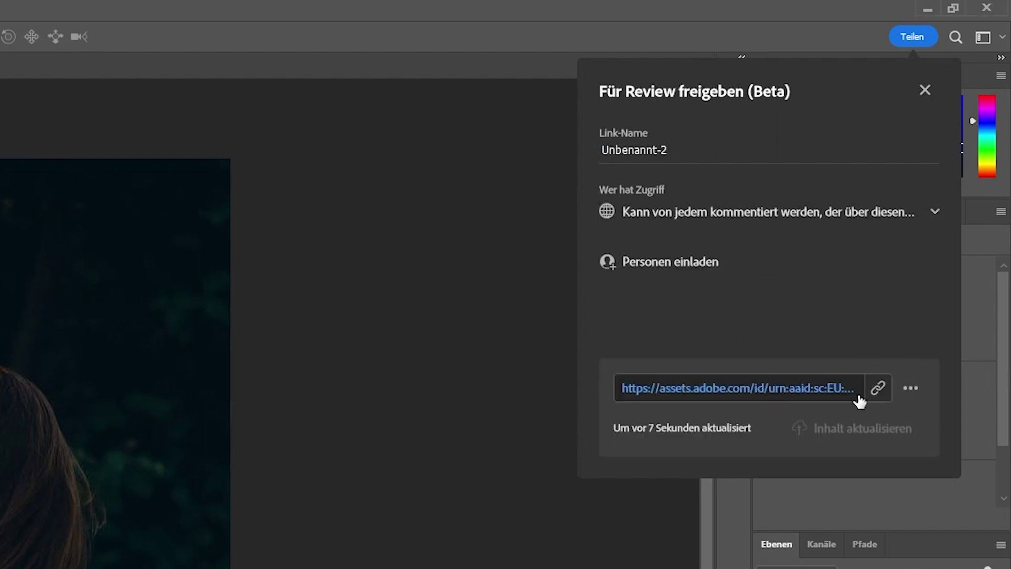
pyautogui.click(878, 388)
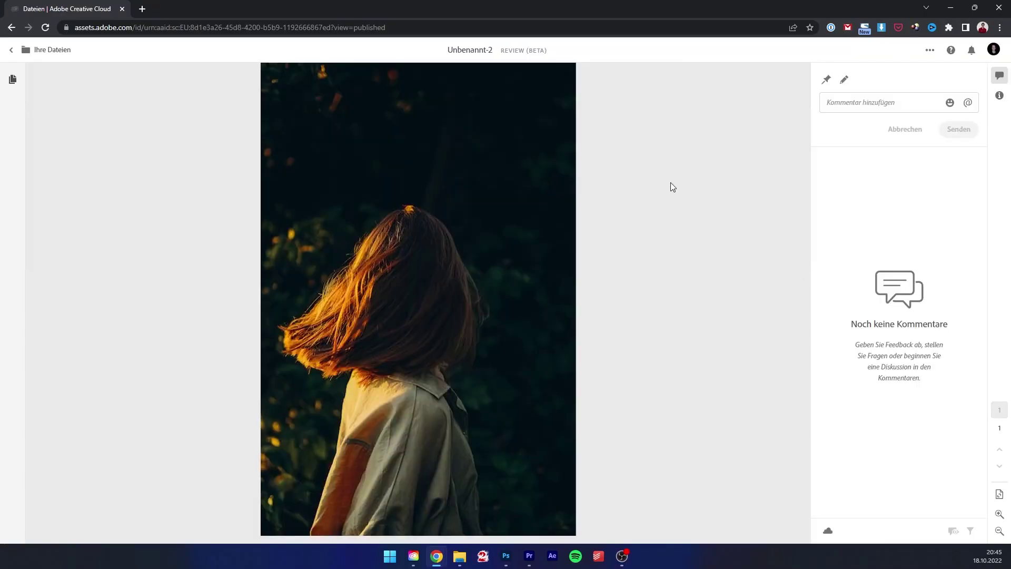
# Step: Pin a comment beside the woman's flying hair on the review page and type 'Hier soll'
pyautogui.click(529, 556)
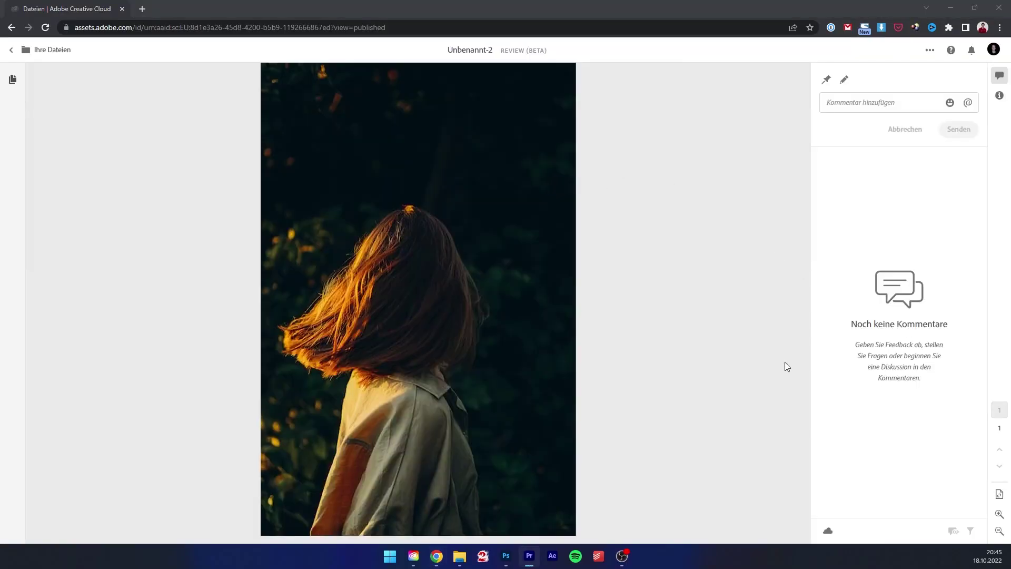
pyautogui.click(827, 80)
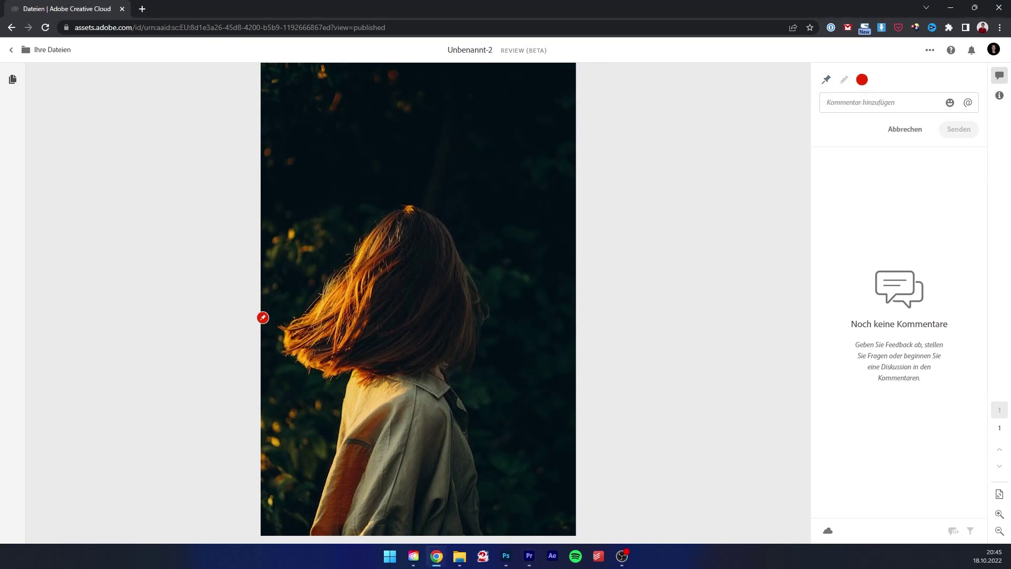
pyautogui.click(330, 293)
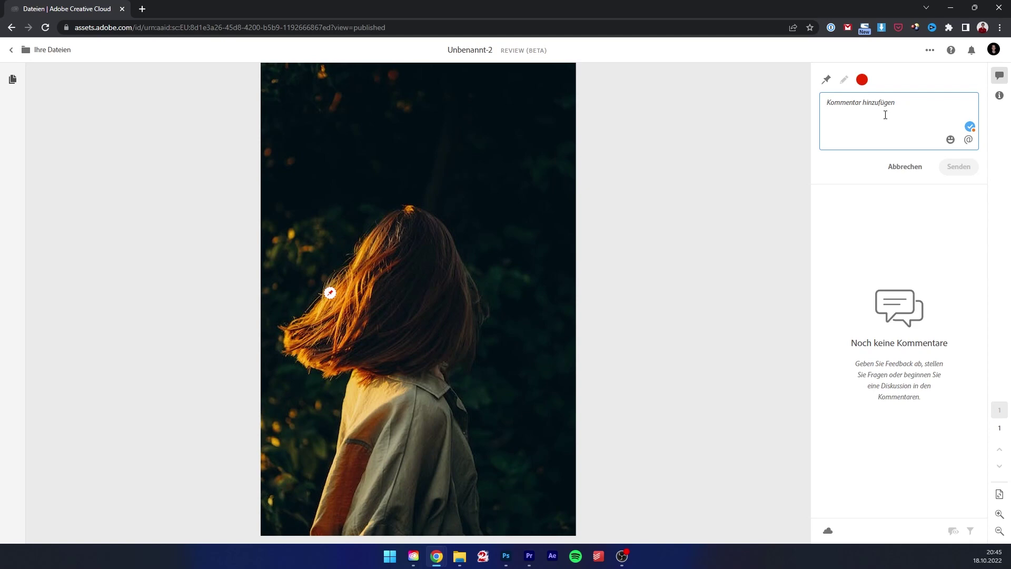
pyautogui.write('Hier soll')
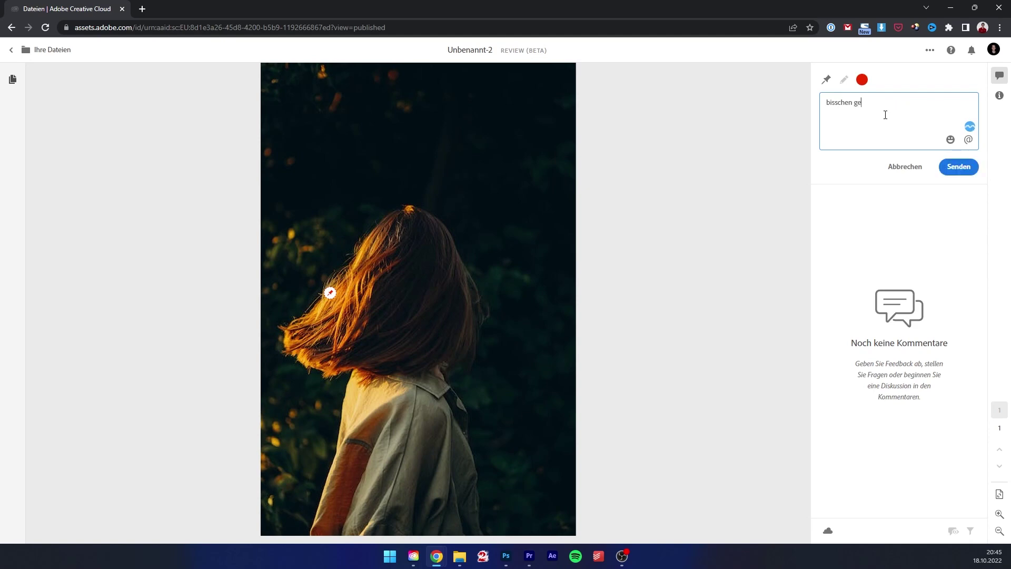
pyautogui.click(269, 6)
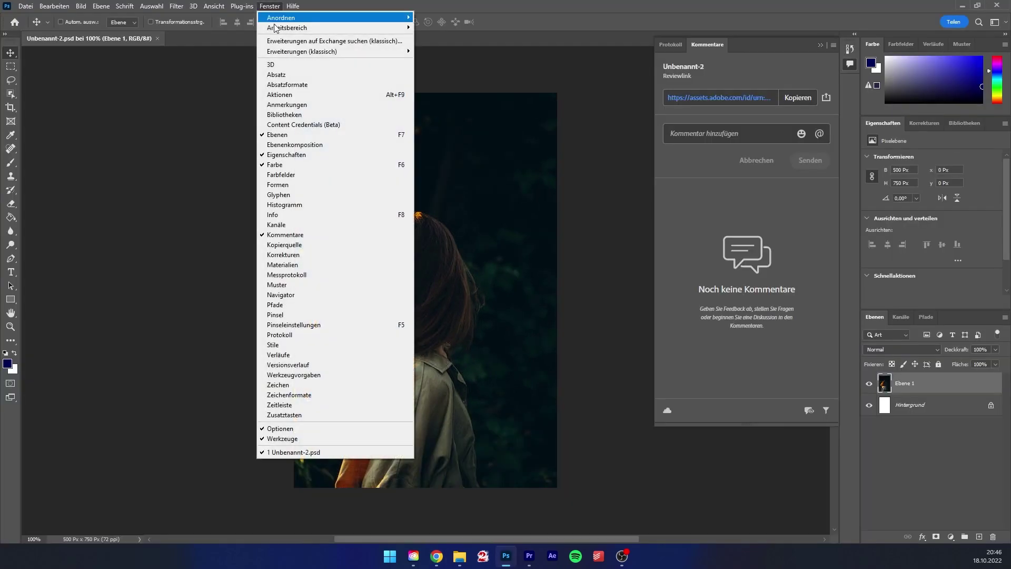
# Step: Show the review feedback in the Kommentare panel, toggle annotations, and try the Antwort and '...' options
pyautogui.click(719, 175)
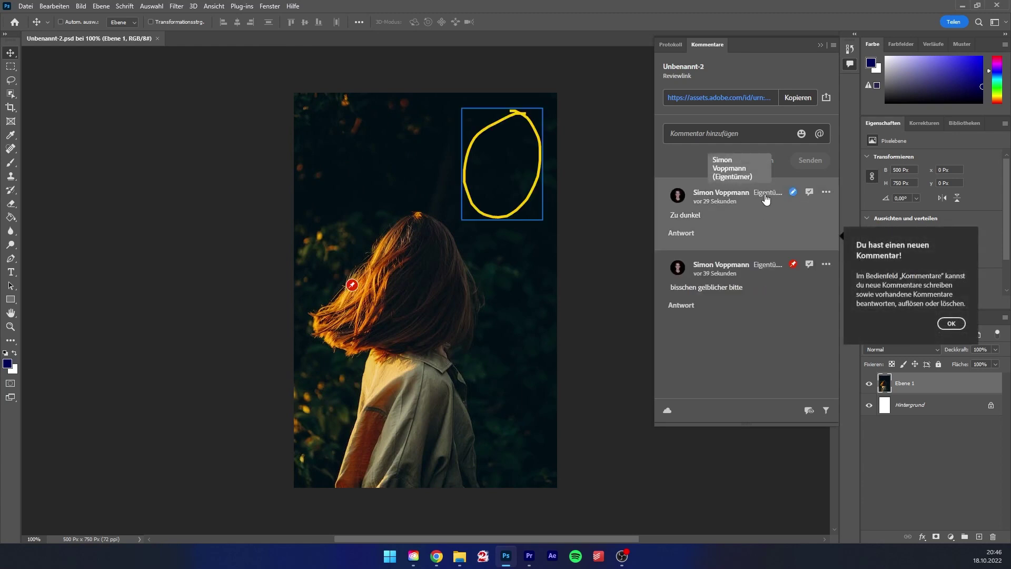
pyautogui.click(951, 323)
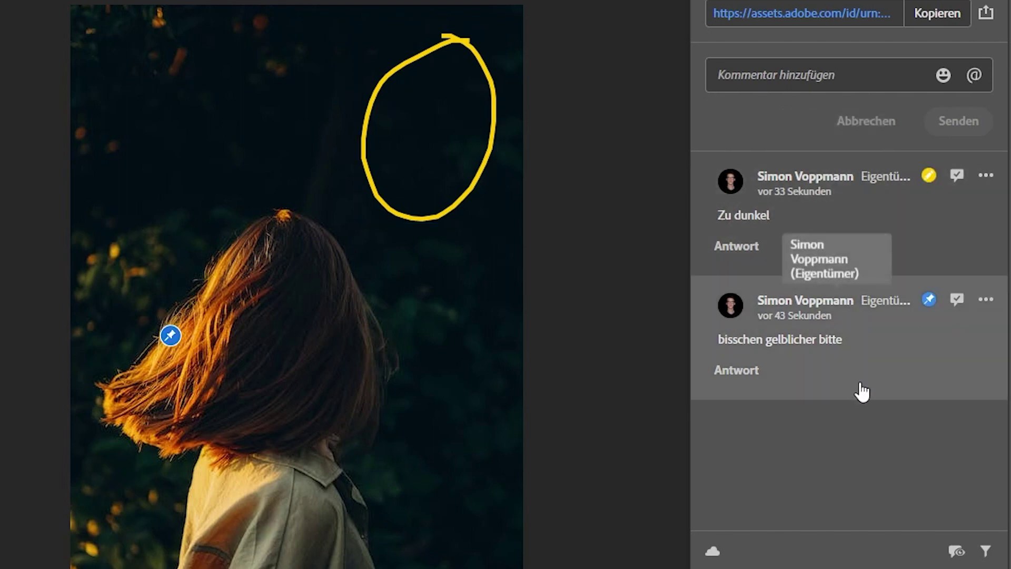
pyautogui.click(955, 553)
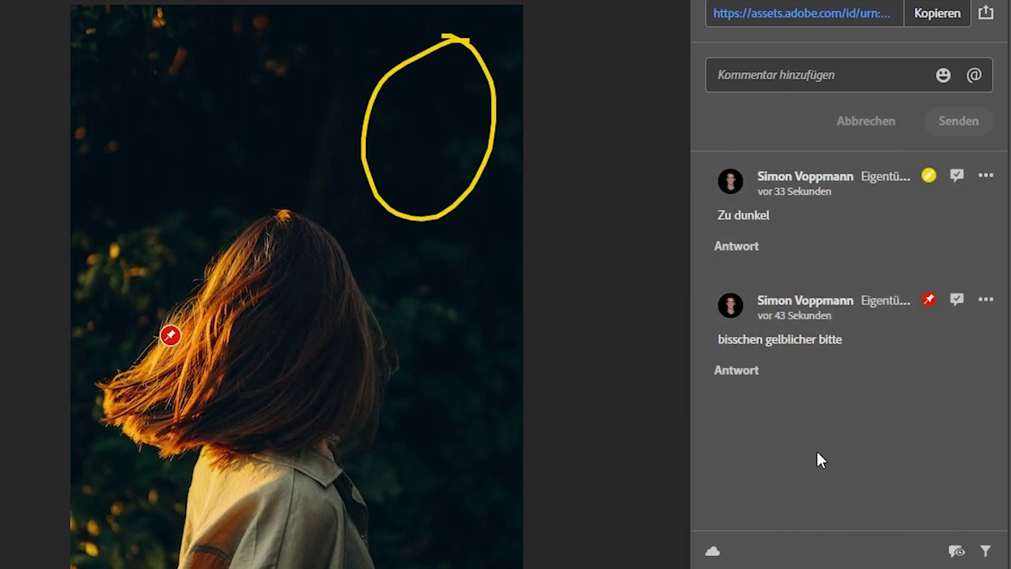
pyautogui.click(750, 253)
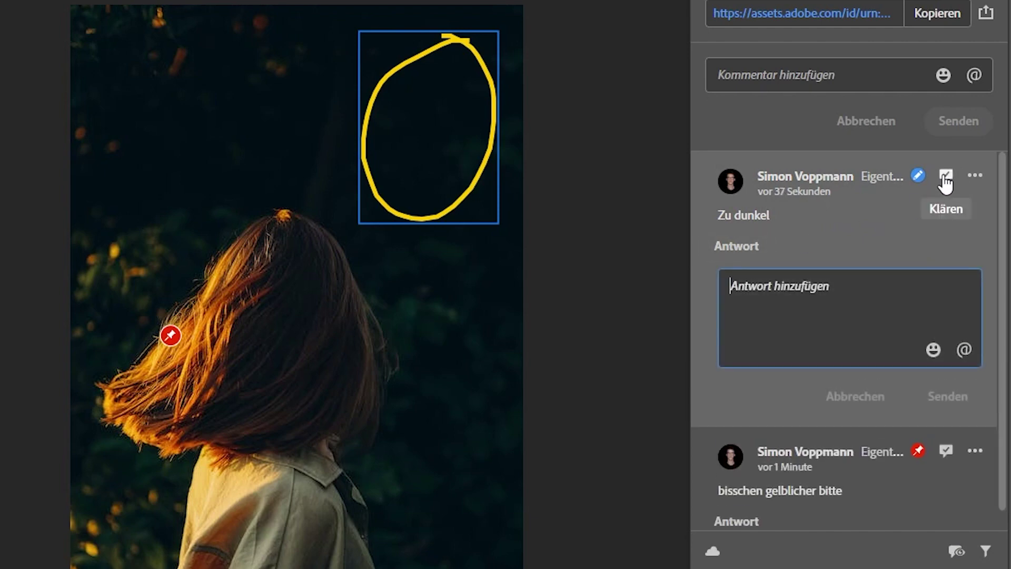
pyautogui.click(975, 177)
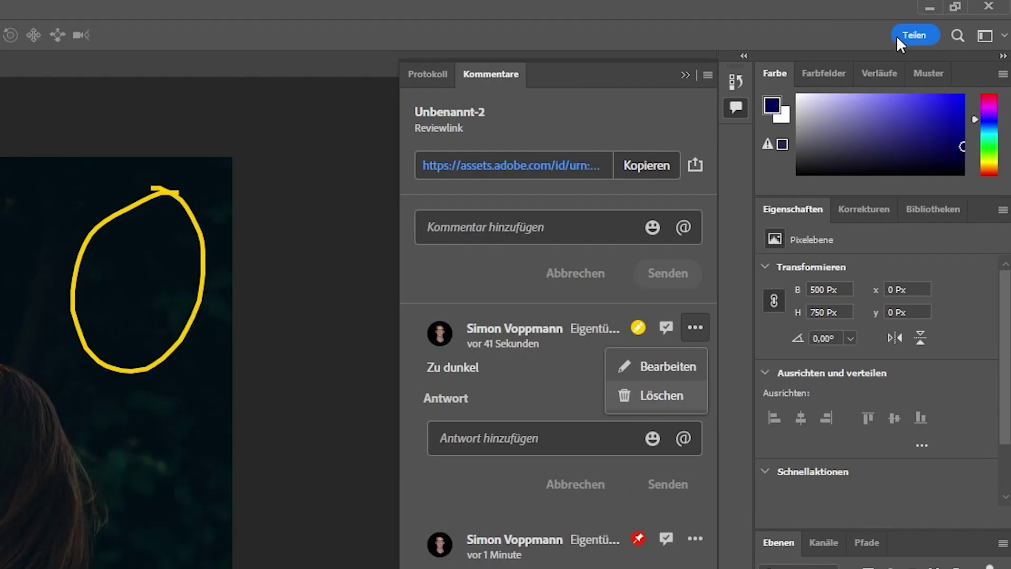
pyautogui.click(906, 35)
pyautogui.click(797, 116)
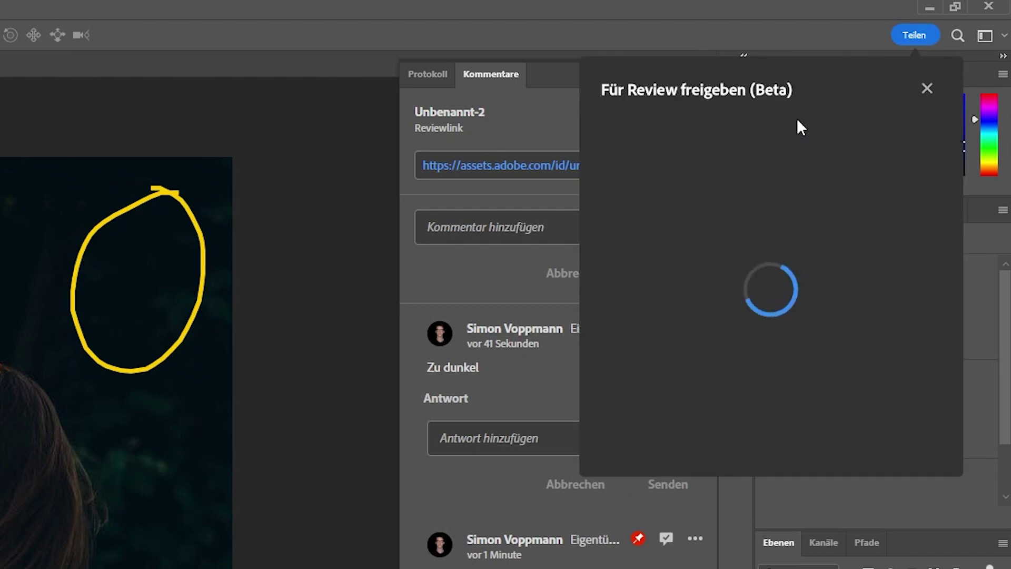
# Step: Check the review link's access and options, then open link settings under Zum Bearbeiten einladen
pyautogui.click(937, 209)
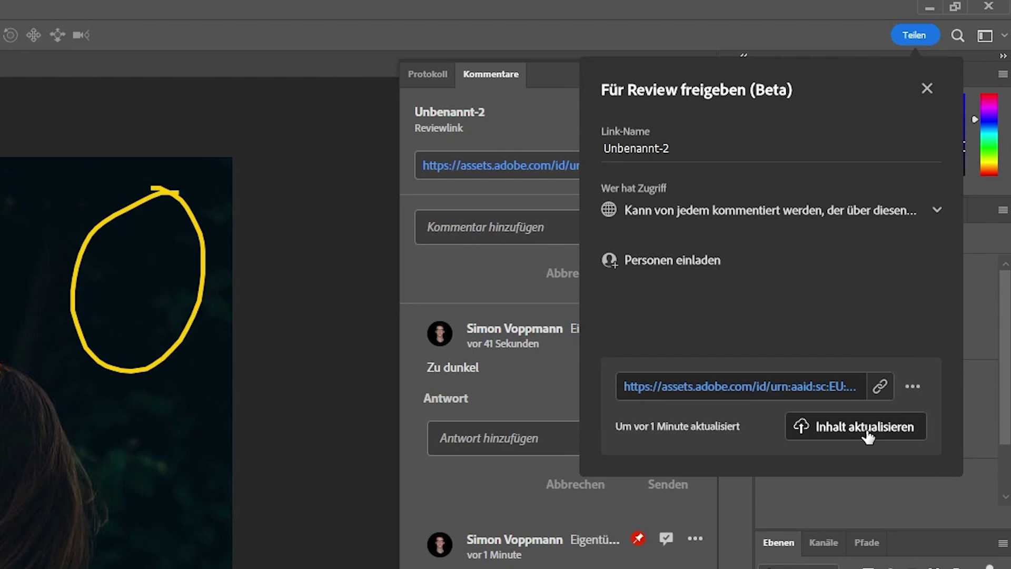
pyautogui.click(912, 386)
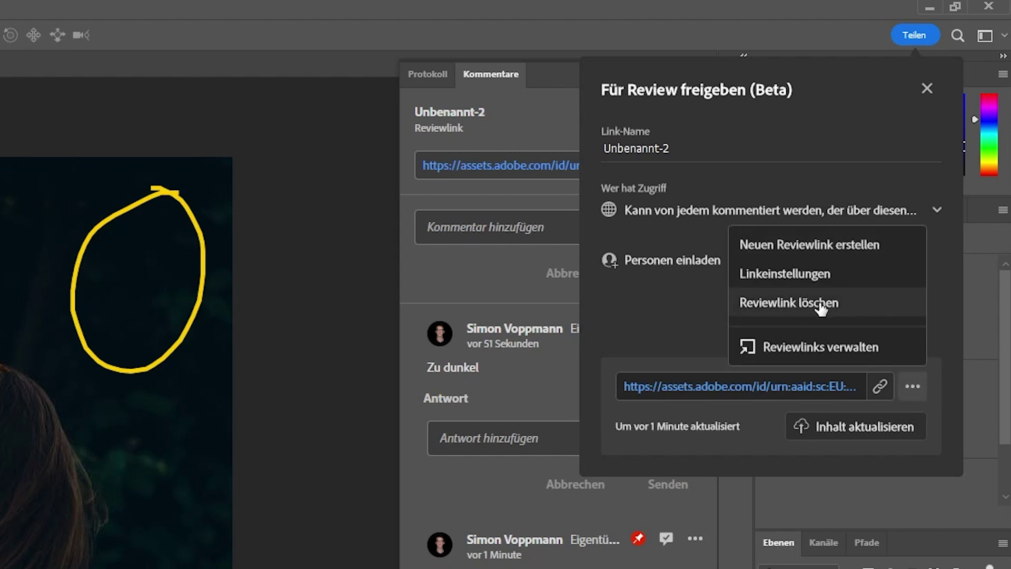
pyautogui.click(811, 357)
pyautogui.click(914, 29)
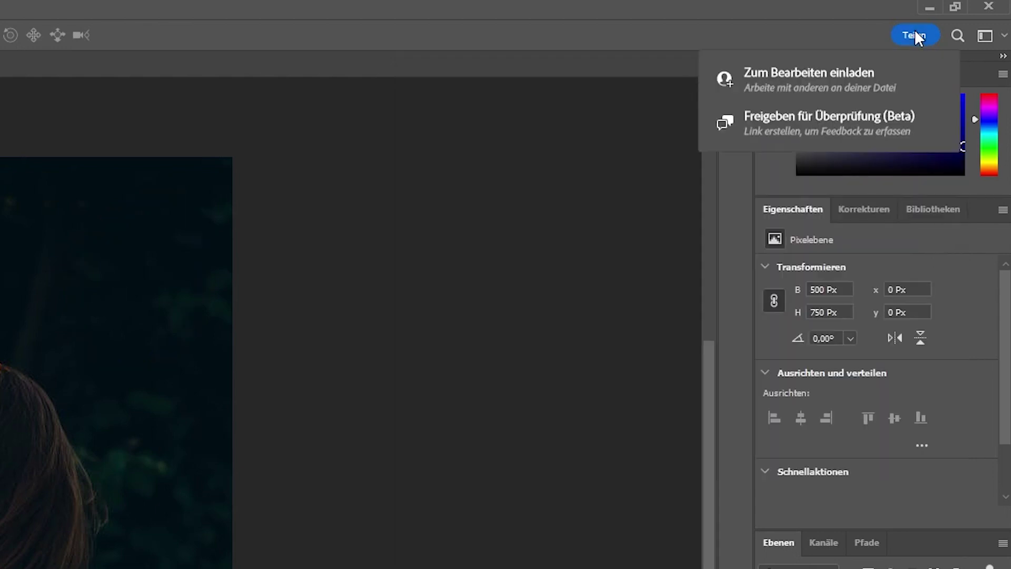
pyautogui.click(815, 88)
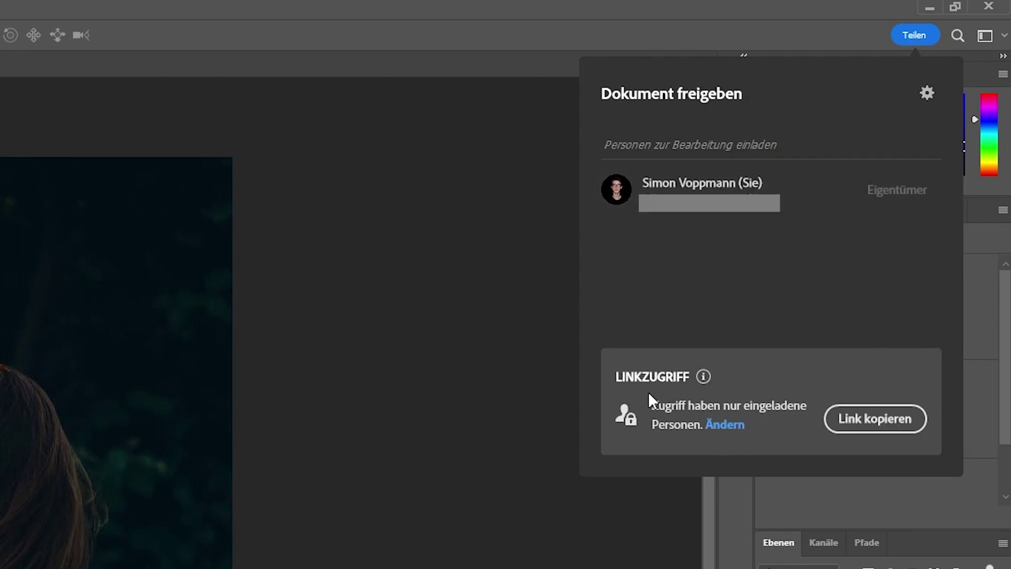
pyautogui.click(729, 425)
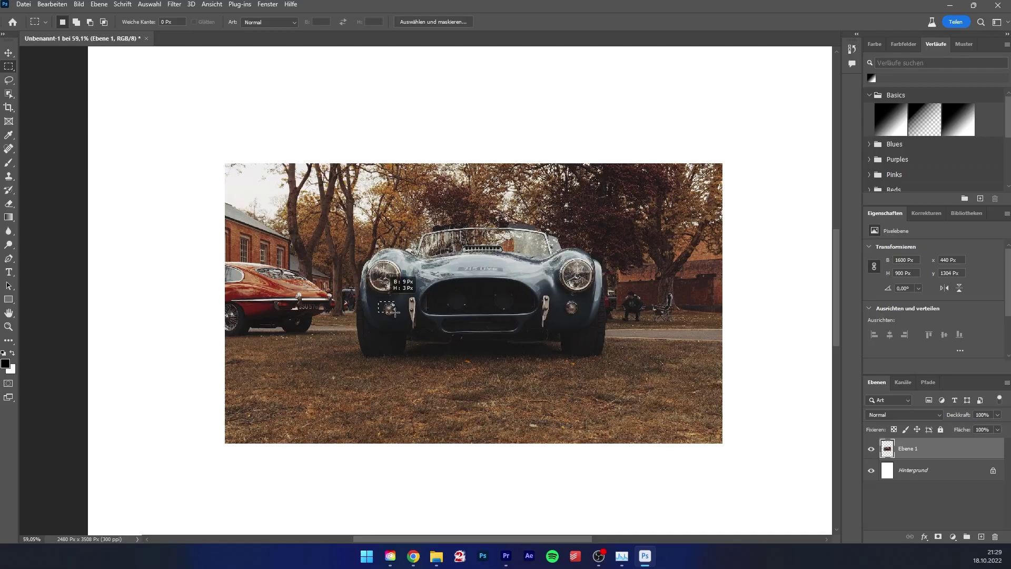
# Step: Content-aware fill a small patch on the blue car's front using an imported second car photo
pyautogui.moveTo(378, 301); pyautogui.dragTo(397, 317)
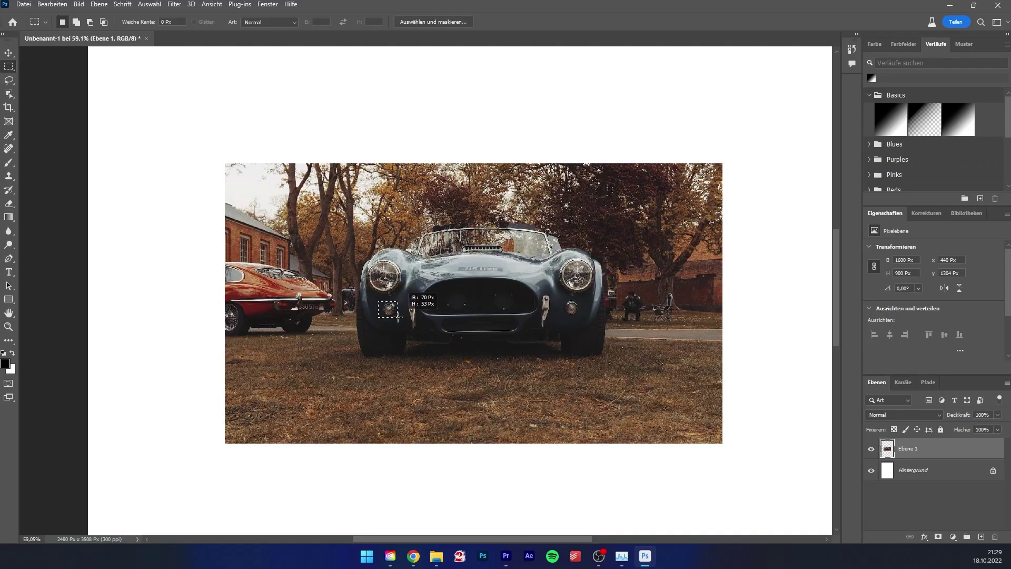
pyautogui.rightClick(390, 312)
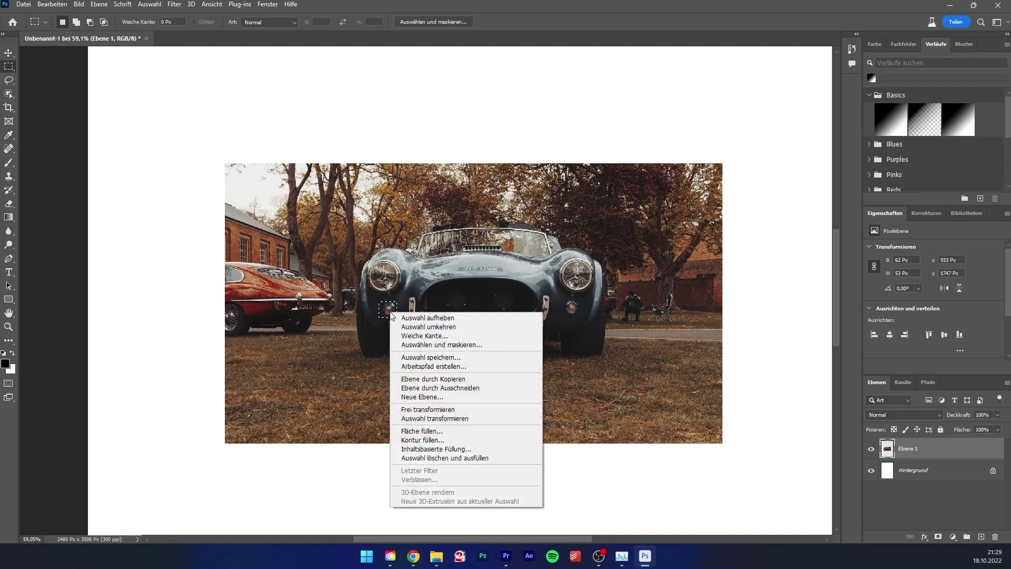
pyautogui.click(442, 453)
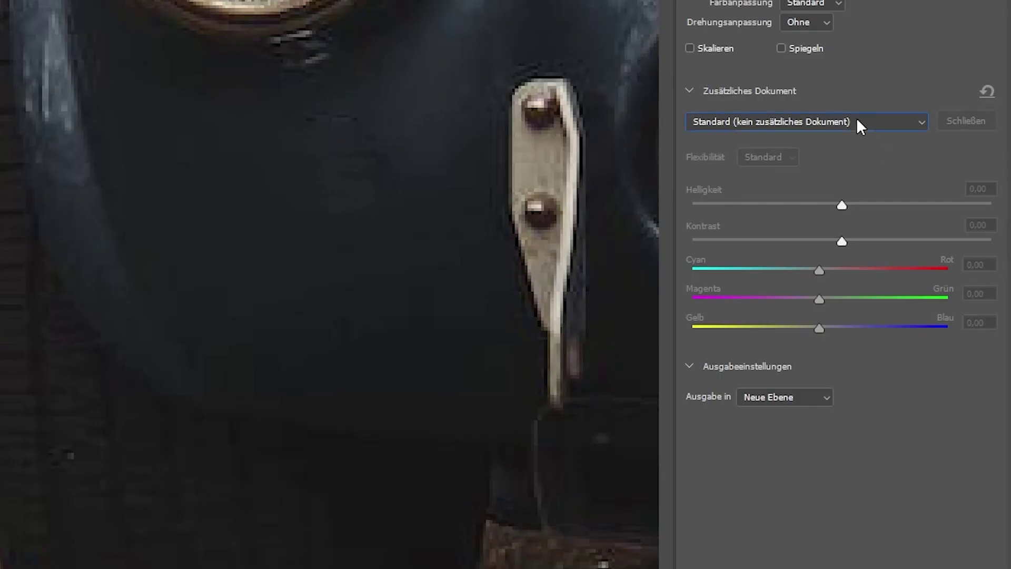
pyautogui.click(856, 120)
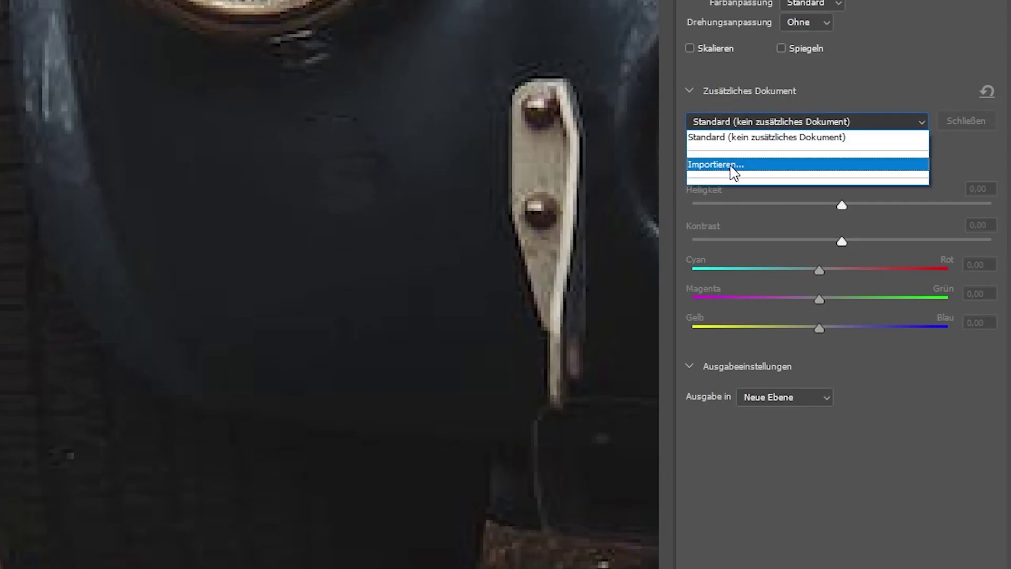
pyautogui.click(733, 169)
pyautogui.click(477, 215)
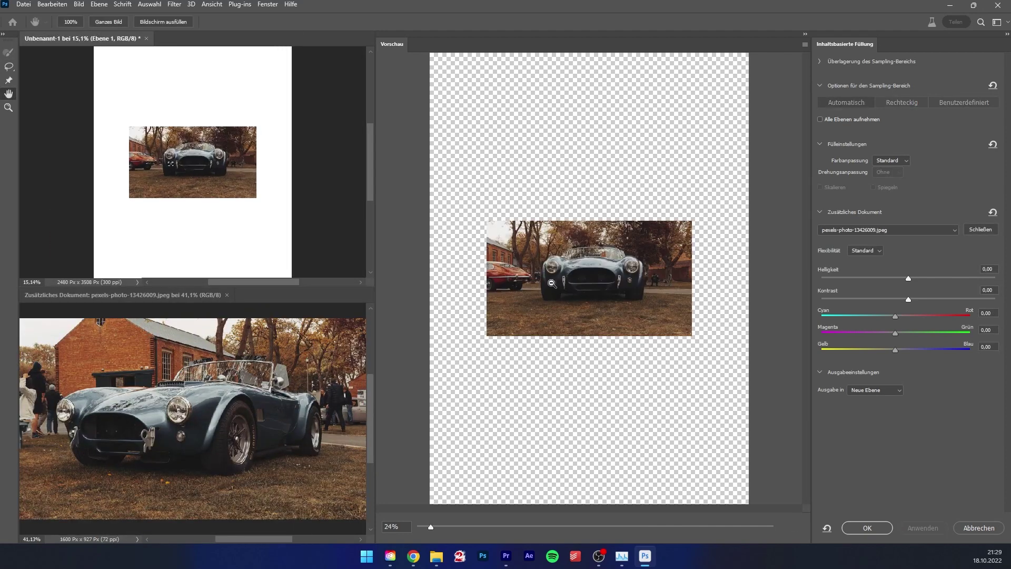
# Step: Zoom the fill preview in on the car and lower the Helligkeit slider
pyautogui.keyDown('alt'); pyautogui.click(553, 283); pyautogui.keyUp('alt')
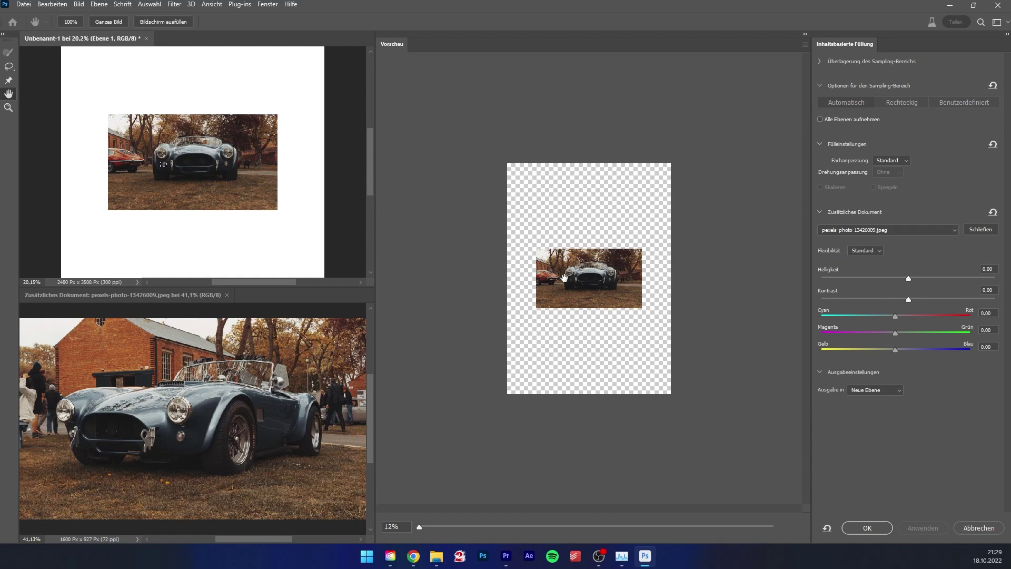
pyautogui.keyDown('ctrl'); pyautogui.click(564, 279); pyautogui.keyUp('ctrl')
pyautogui.click(565, 278)
pyautogui.click(564, 278)
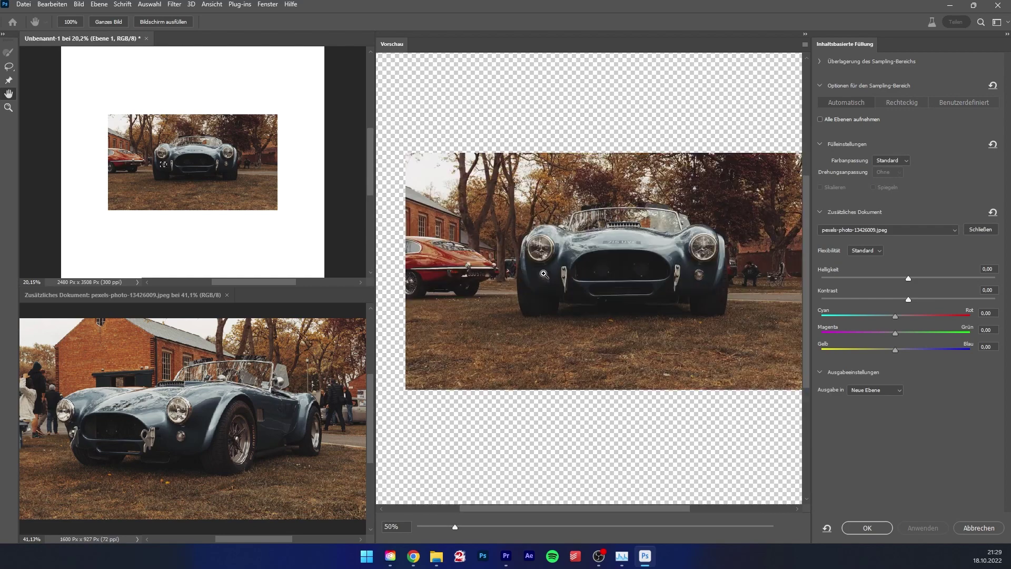
pyautogui.click(565, 278)
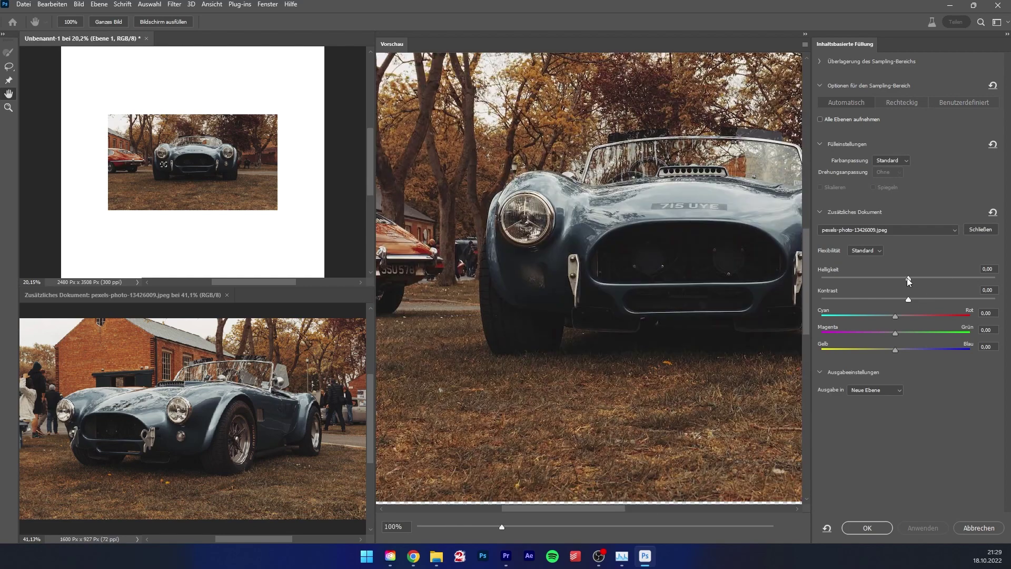
pyautogui.moveTo(906, 277); pyautogui.dragTo(877, 280)
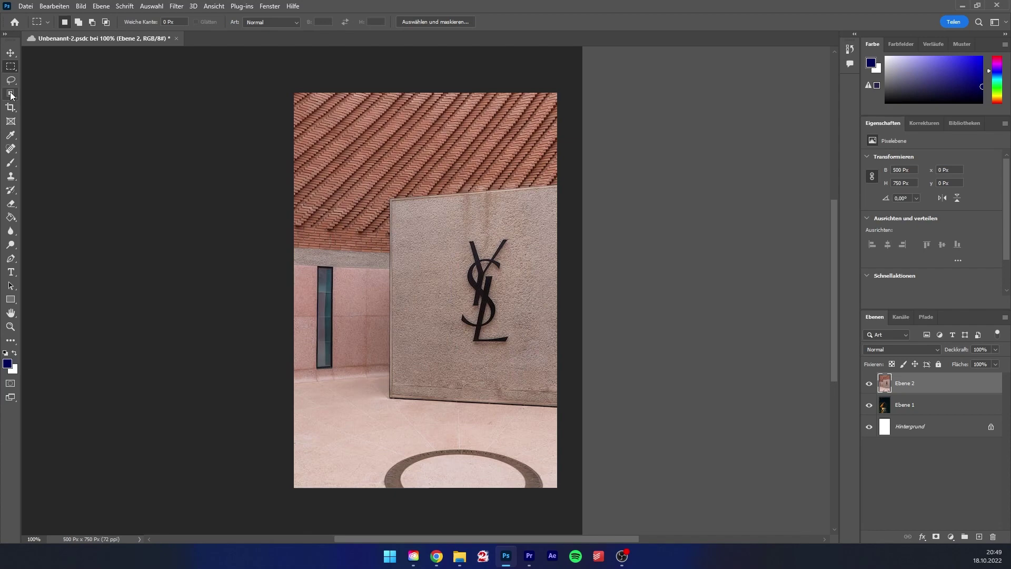
# Step: Select the YSL wall logo, remove it with 'Auswahl löschen und ausfüllen', then undo
pyautogui.click(10, 94)
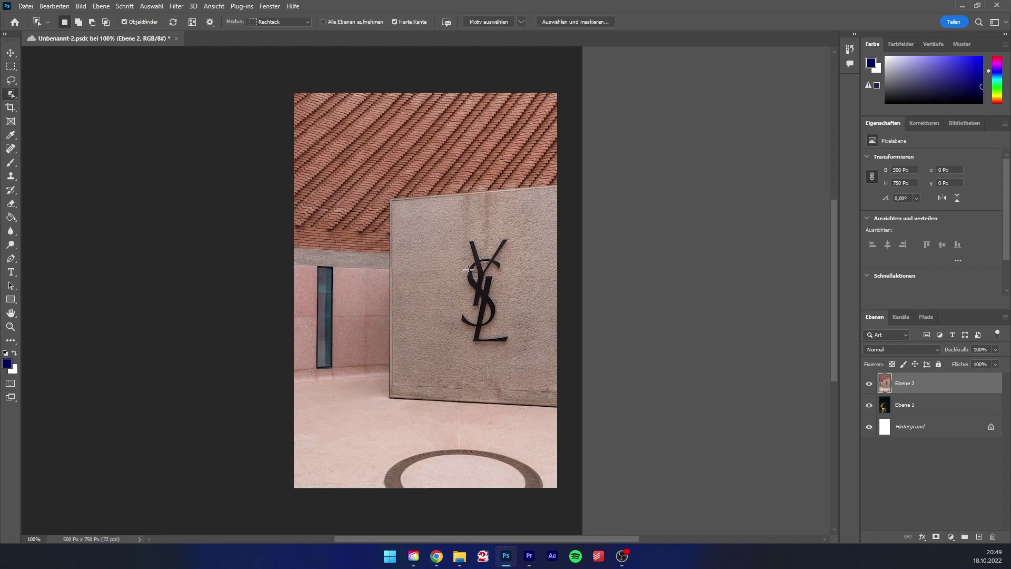
pyautogui.moveTo(441, 223); pyautogui.dragTo(538, 353)
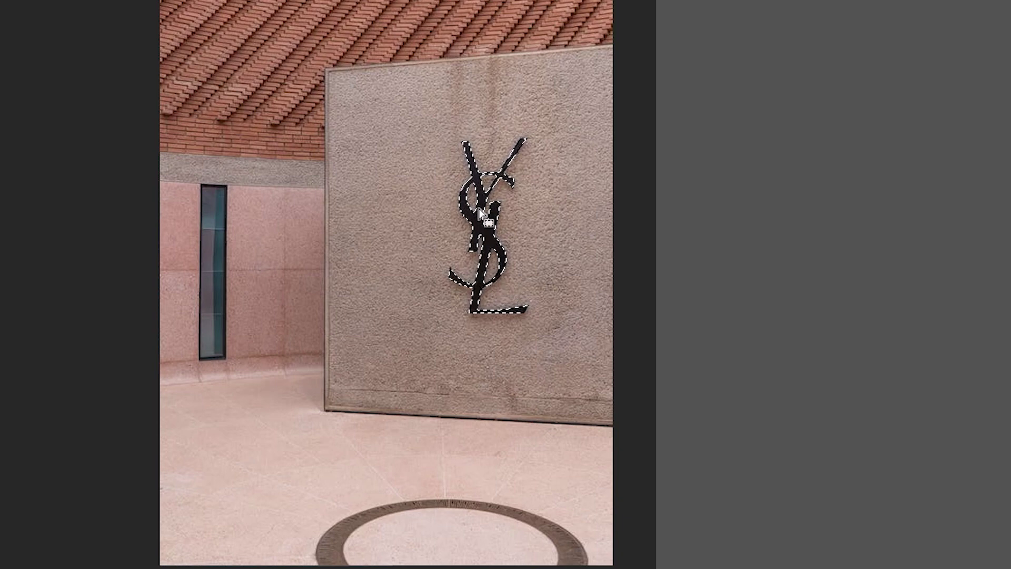
pyautogui.rightClick(478, 221)
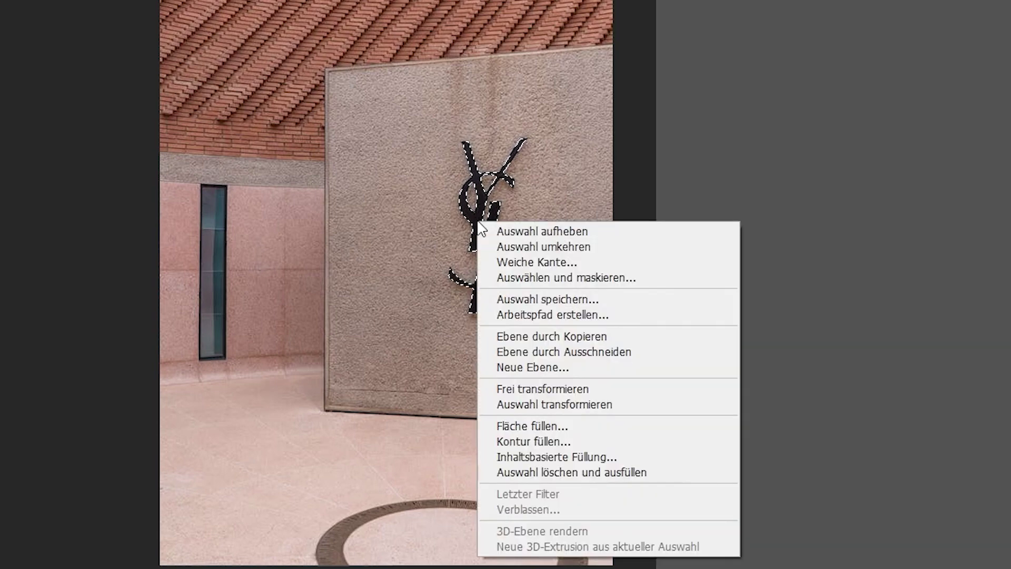
pyautogui.click(603, 477)
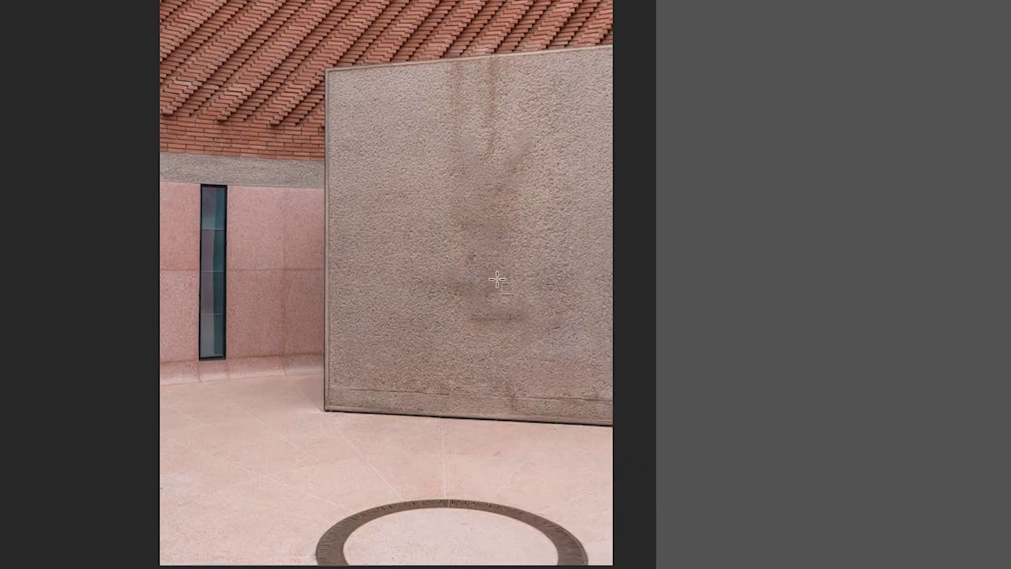
pyautogui.hotkey('ctrl', 'z')
# Step: Open the logo's content-aware Fill settings for comparison, cancel them, and reopen the selection actions
pyautogui.rightClick(488, 241)
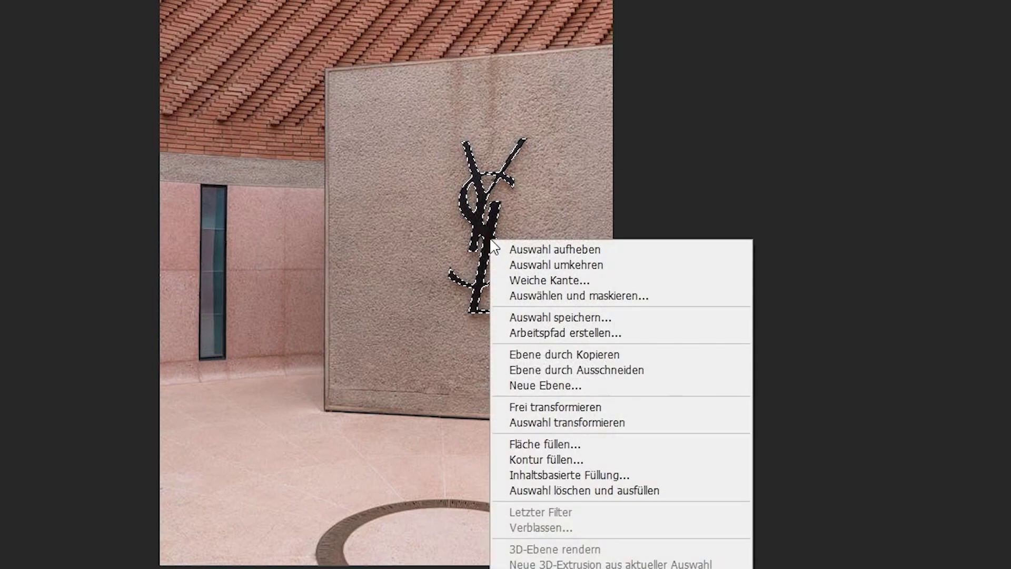
pyautogui.click(558, 442)
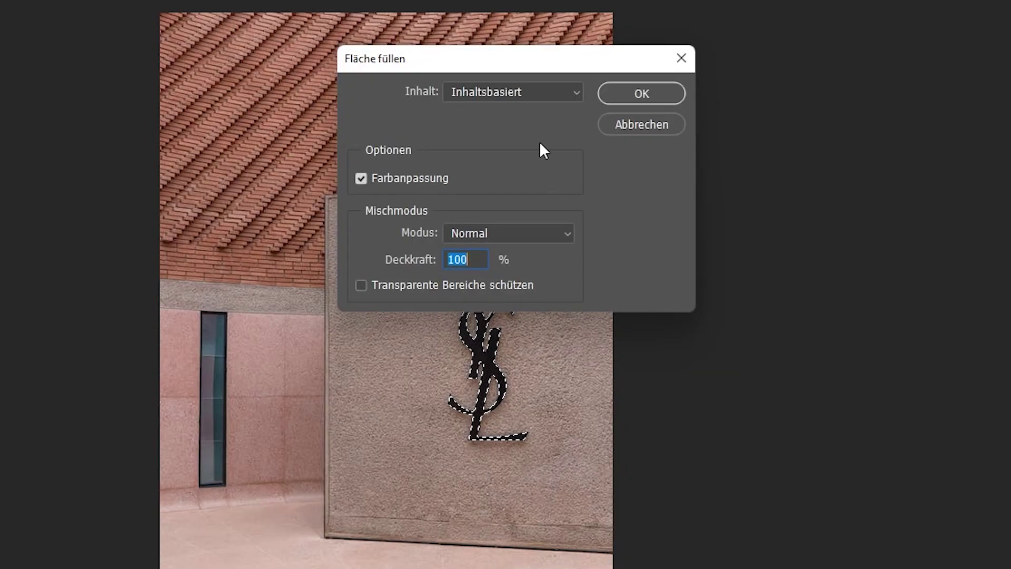
pyautogui.press('Escape')
pyautogui.rightClick(493, 245)
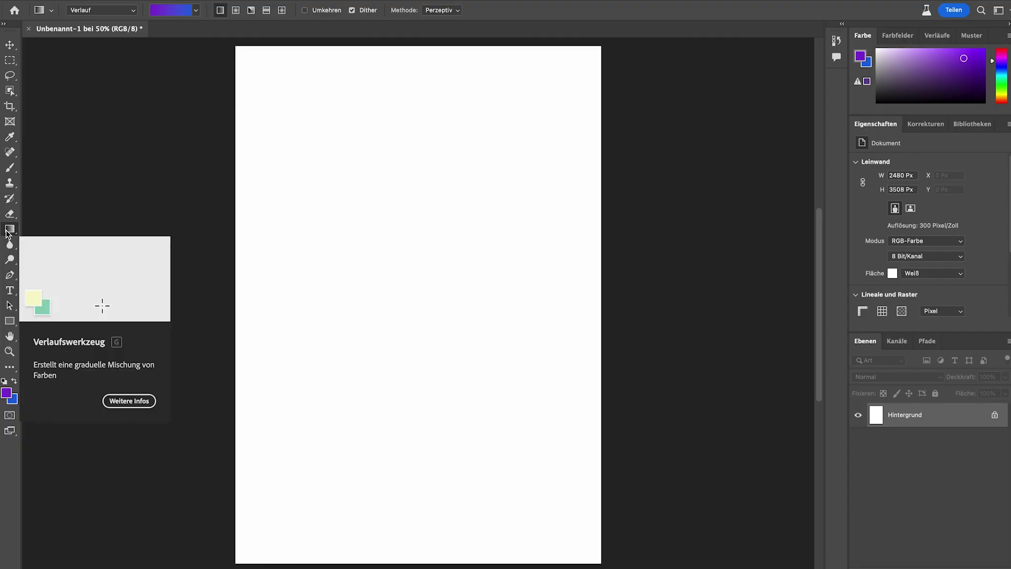
# Step: Draw a purple-to-blue gradient across the page with a light pink-violet middle stop
pyautogui.moveTo(289, 286); pyautogui.dragTo(535, 284)
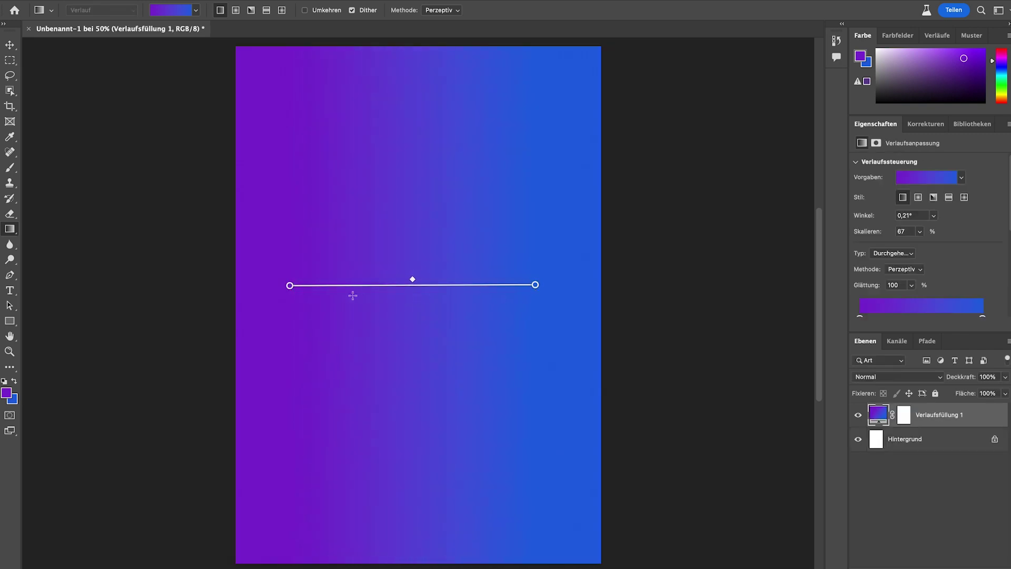
pyautogui.moveTo(290, 286)
pyautogui.mouseDown()
pyautogui.moveTo(448, 114)
pyautogui.moveTo(298, 289)
pyautogui.mouseUp()
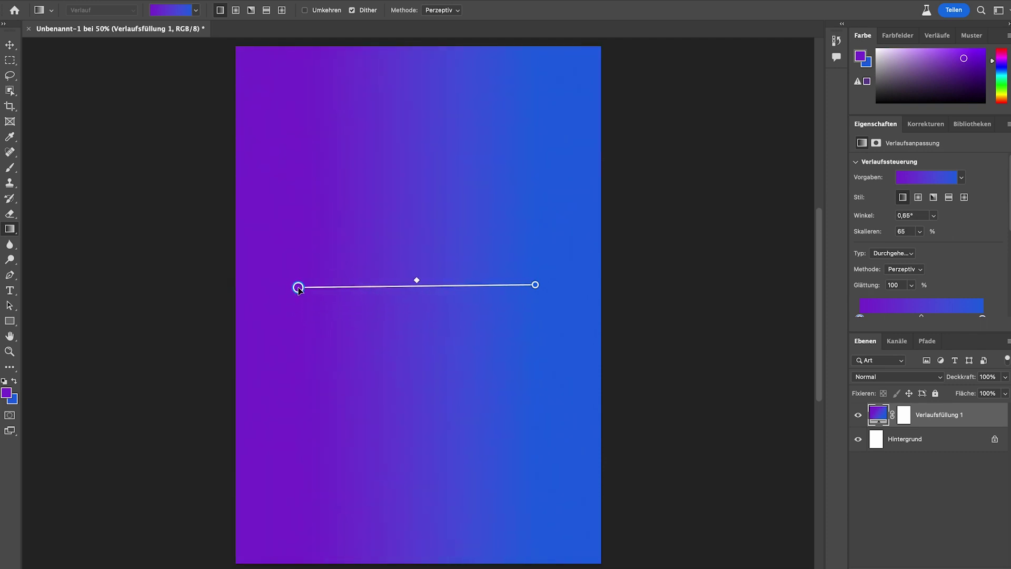
pyautogui.doubleClick(536, 285)
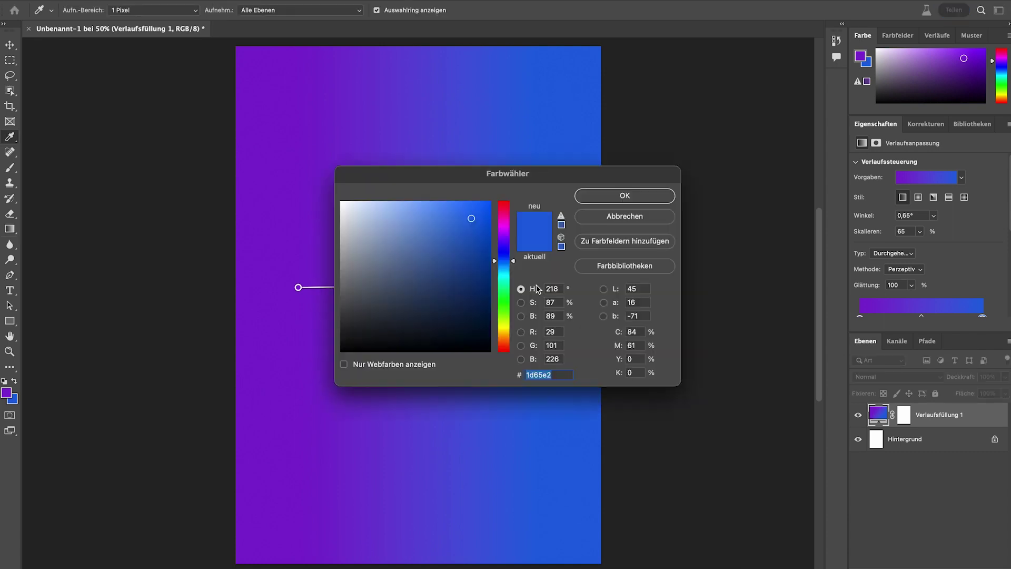
pyautogui.click(474, 257)
pyautogui.press('Escape')
pyautogui.click(435, 290)
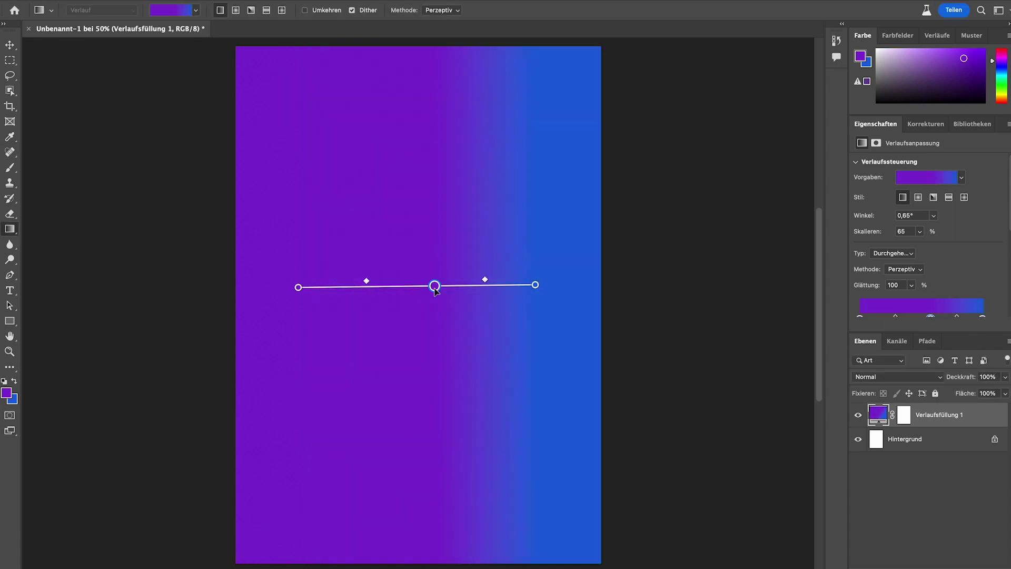
pyautogui.doubleClick(435, 287)
pyautogui.click(408, 242)
pyautogui.press('Return')
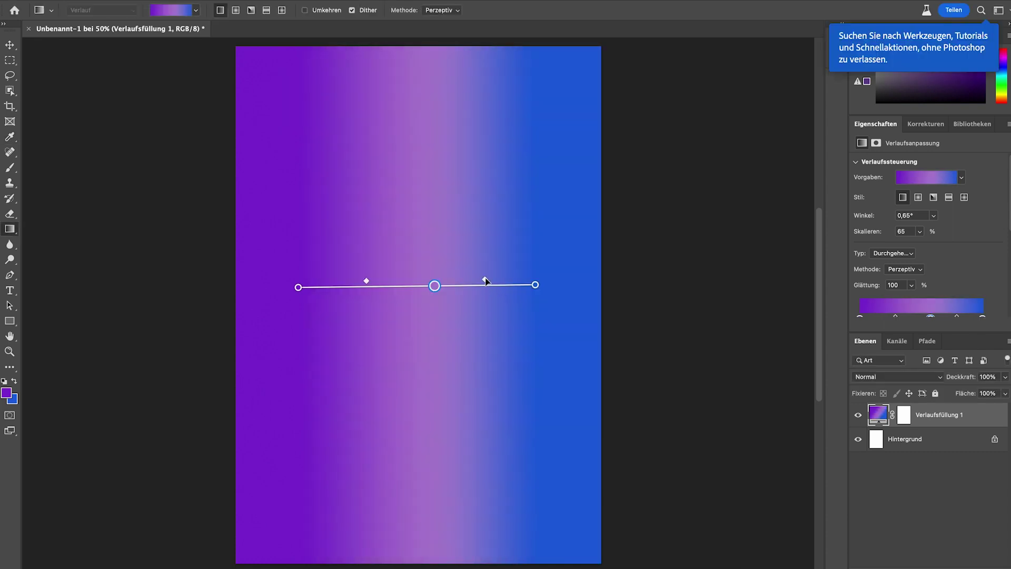
pyautogui.moveTo(485, 280)
pyautogui.mouseDown()
pyautogui.moveTo(461, 280)
pyautogui.moveTo(481, 280)
pyautogui.mouseUp()
# Step: Inspect the gradient's stop and opacity settings, then rasterize the gradient layer
pyautogui.moveTo(905, 350); pyautogui.dragTo(907, 416)
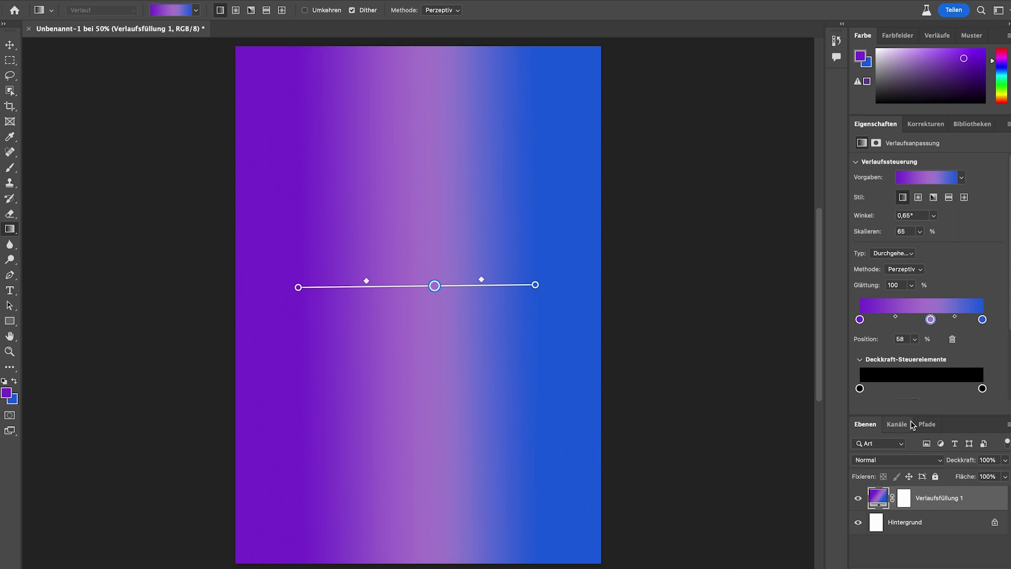
pyautogui.moveTo(919, 412); pyautogui.dragTo(913, 319)
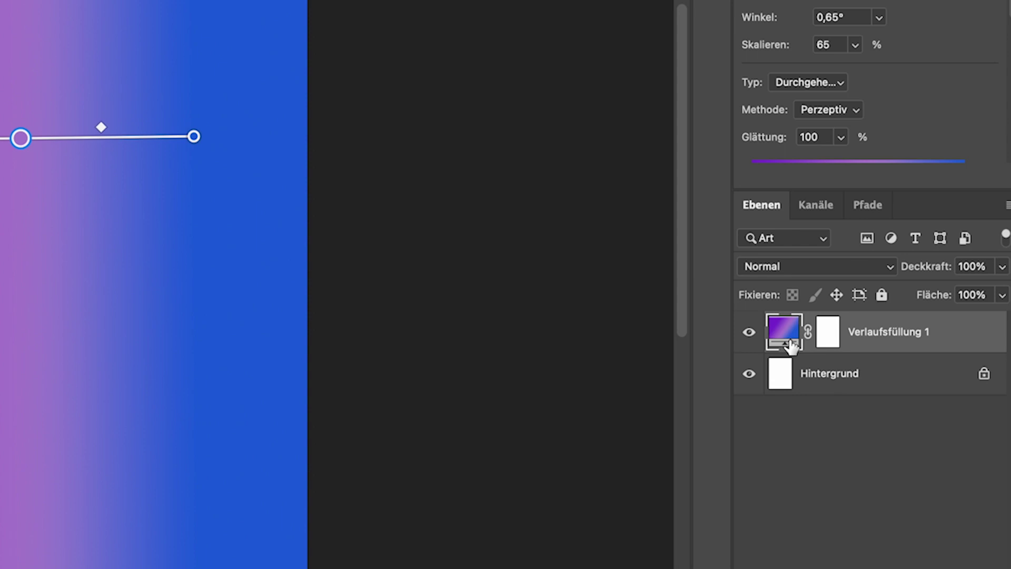
pyautogui.rightClick(960, 338)
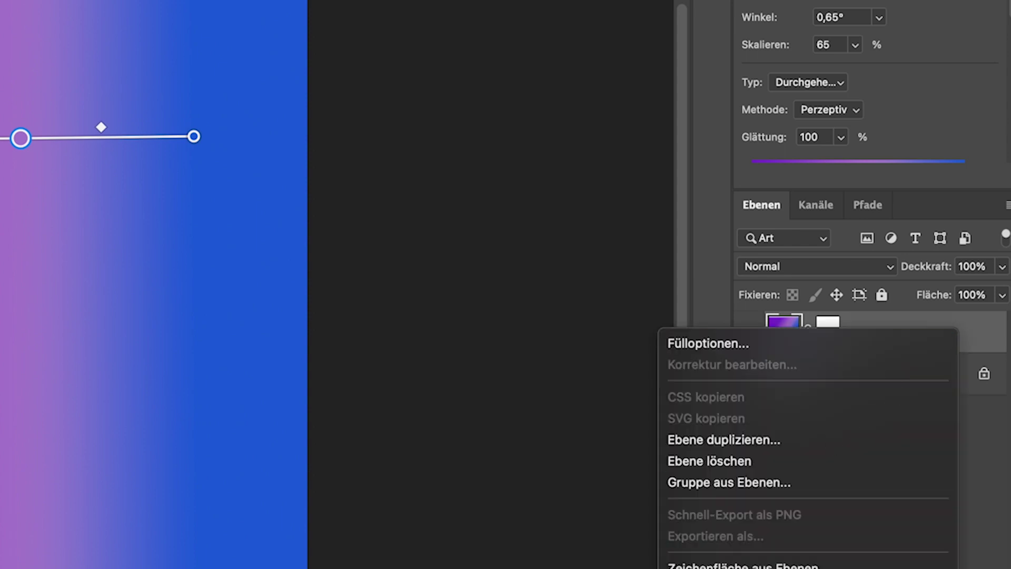
pyautogui.scroll(-5, 806, 448)
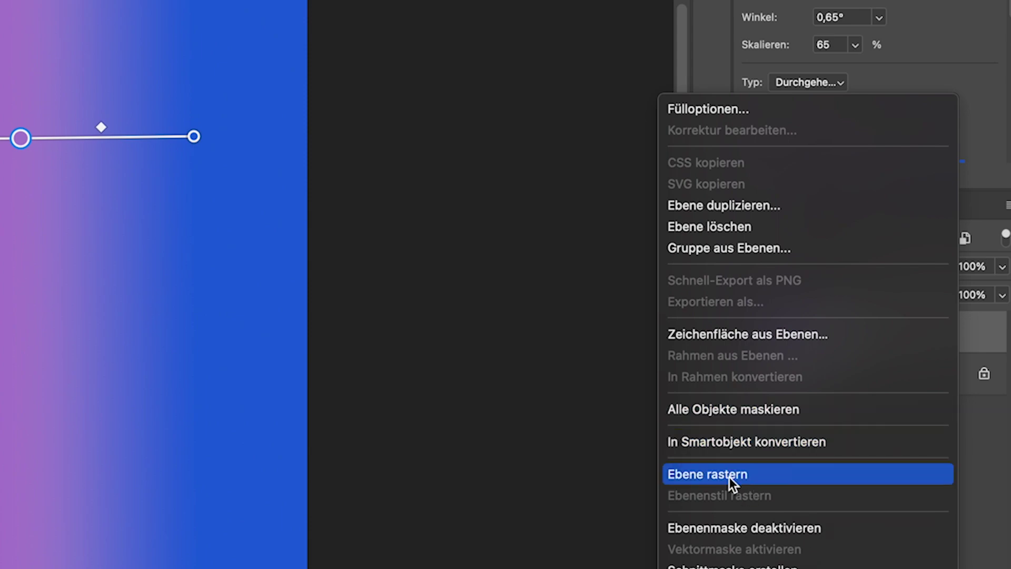
pyautogui.click(762, 474)
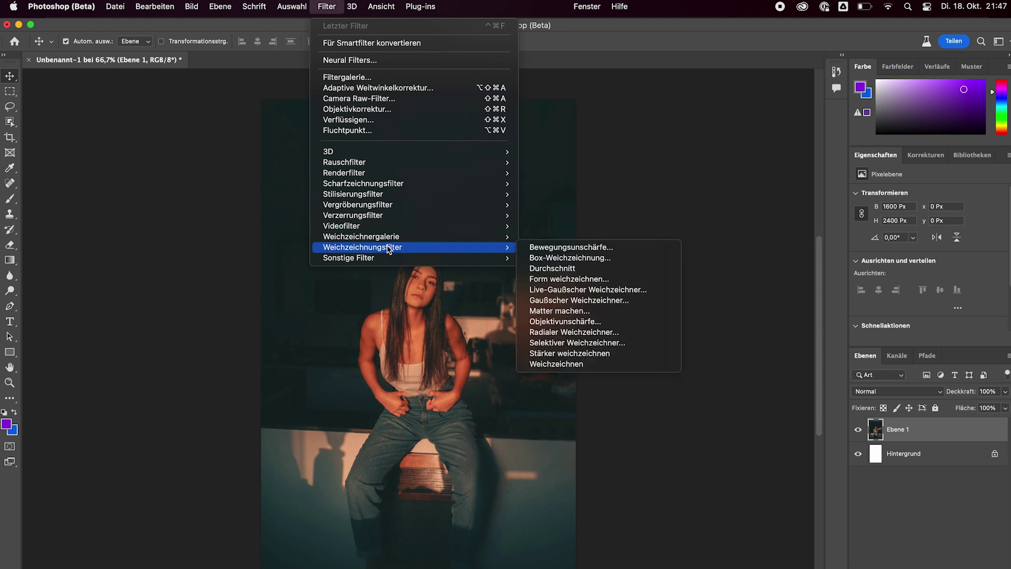
# Step: Apply a 20 px Live Gaussian Blur, painting the woman's leg and hair back to sharp
pyautogui.click(587, 295)
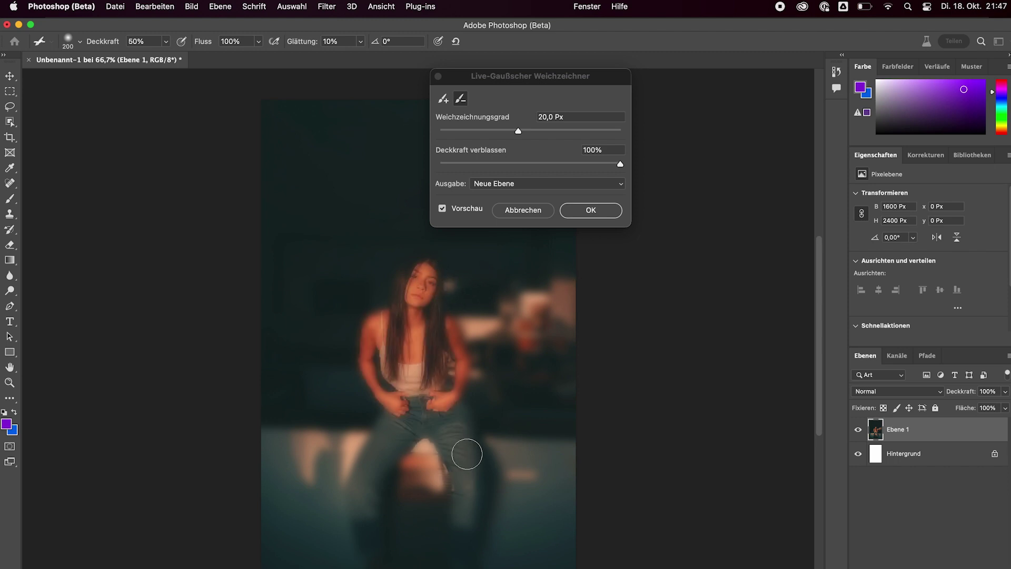
pyautogui.moveTo(366, 467); pyautogui.dragTo(371, 554)
pyautogui.moveTo(440, 253); pyautogui.dragTo(411, 275)
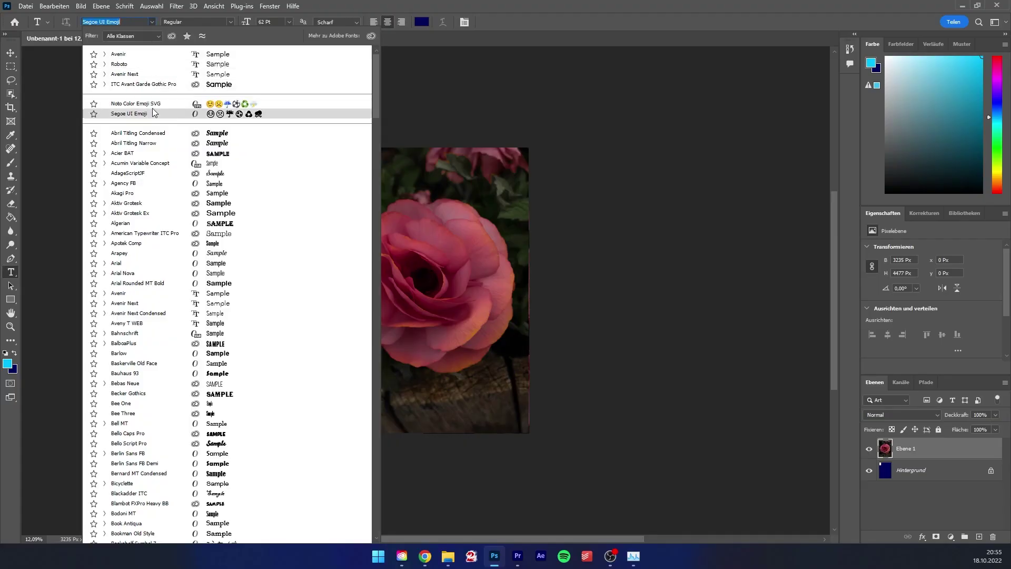
# Step: Scroll through the colour emoji glyphs, then widen the Photoshop window
pyautogui.scroll(-2, 600, 266)
pyautogui.scroll(-3, 599, 266)
pyautogui.scroll(-4, 599, 266)
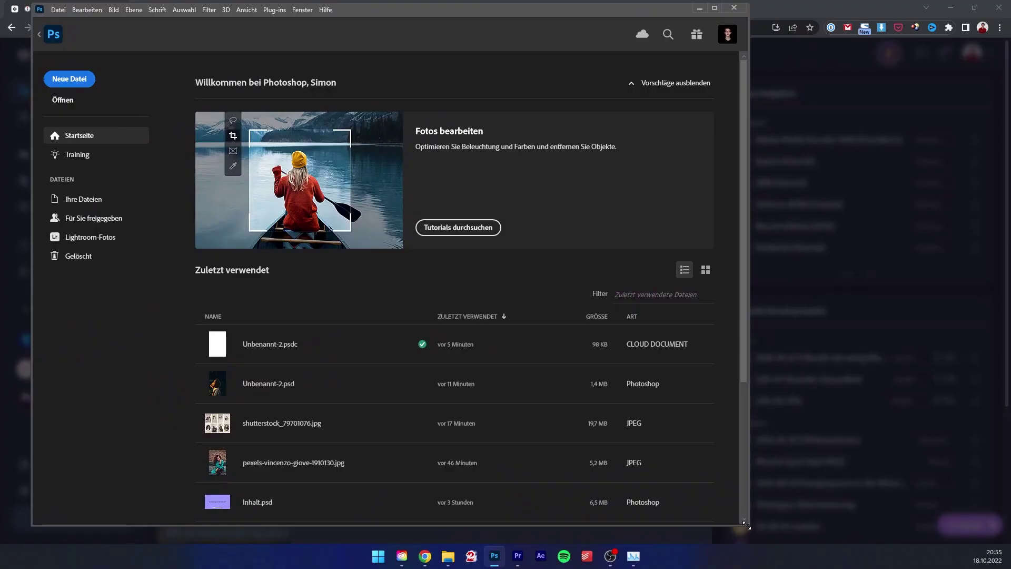
pyautogui.moveTo(745, 524); pyautogui.dragTo(921, 524)
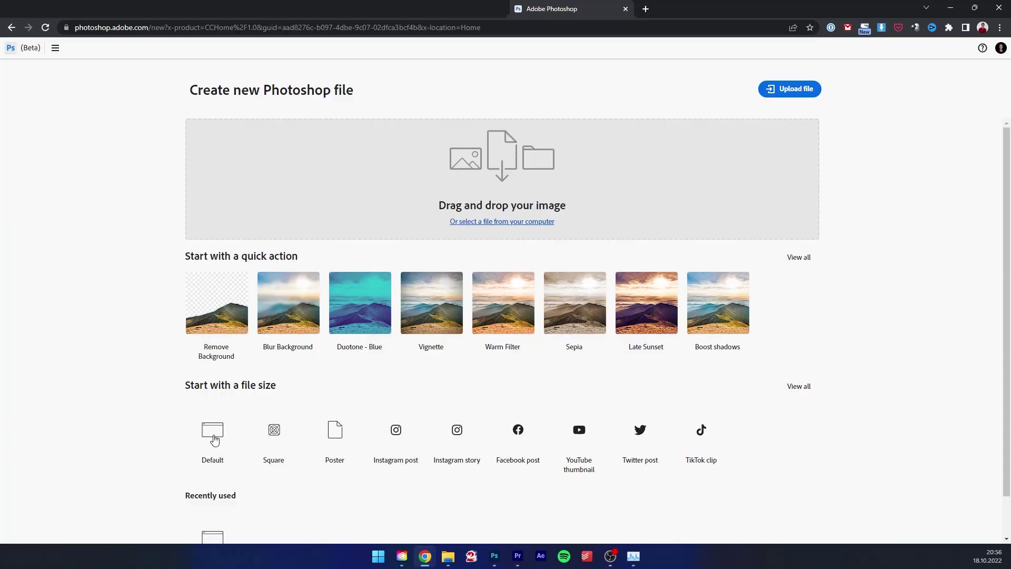
# Step: Create a blank 1920×1080 document from the Default size tile and open its Share options
pyautogui.click(213, 429)
pyautogui.click(719, 429)
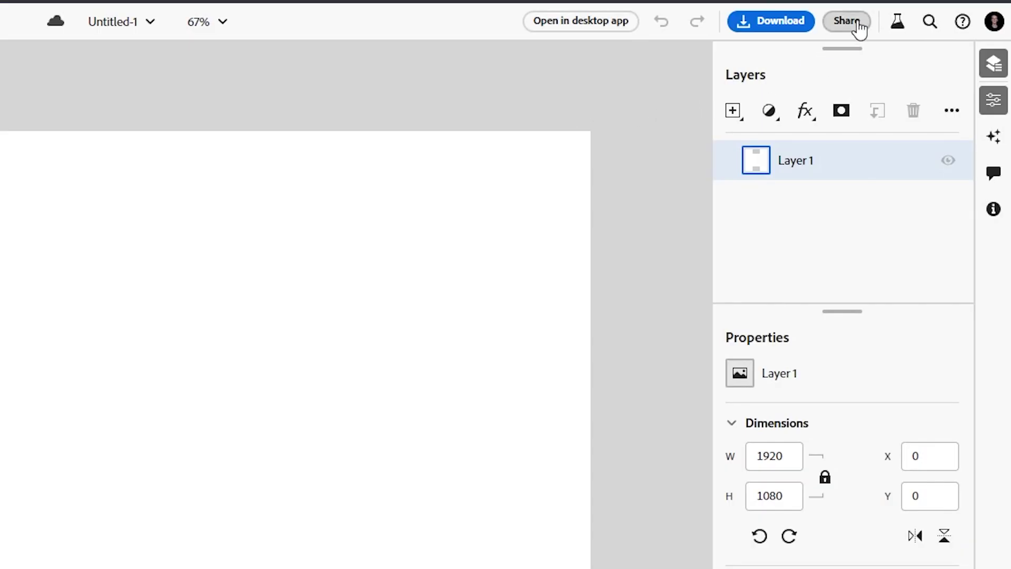
pyautogui.click(918, 48)
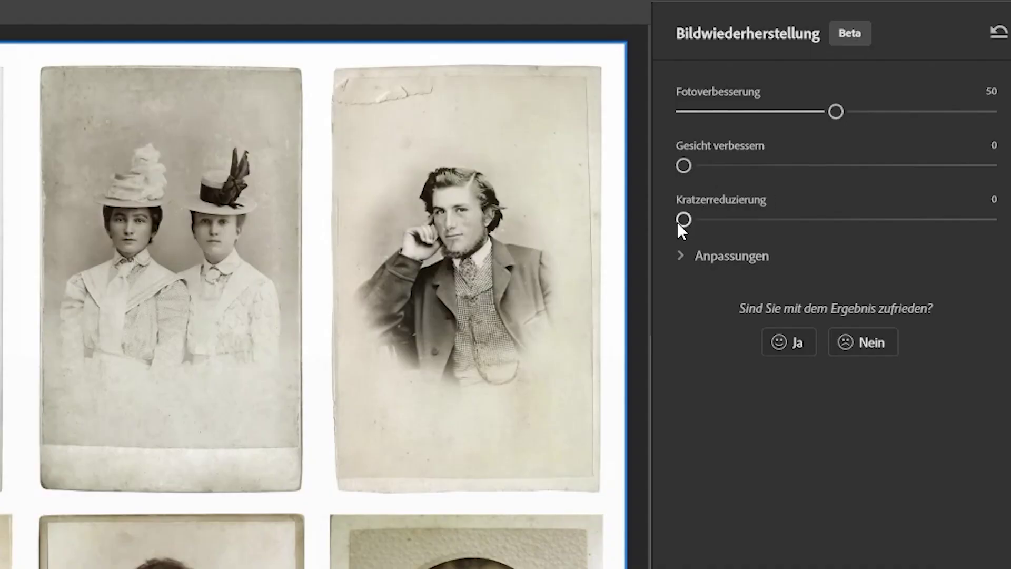
# Step: Set scratch reduction to 50, then bring up the photo's Teilen (Share) options
pyautogui.moveTo(683, 220); pyautogui.dragTo(845, 220)
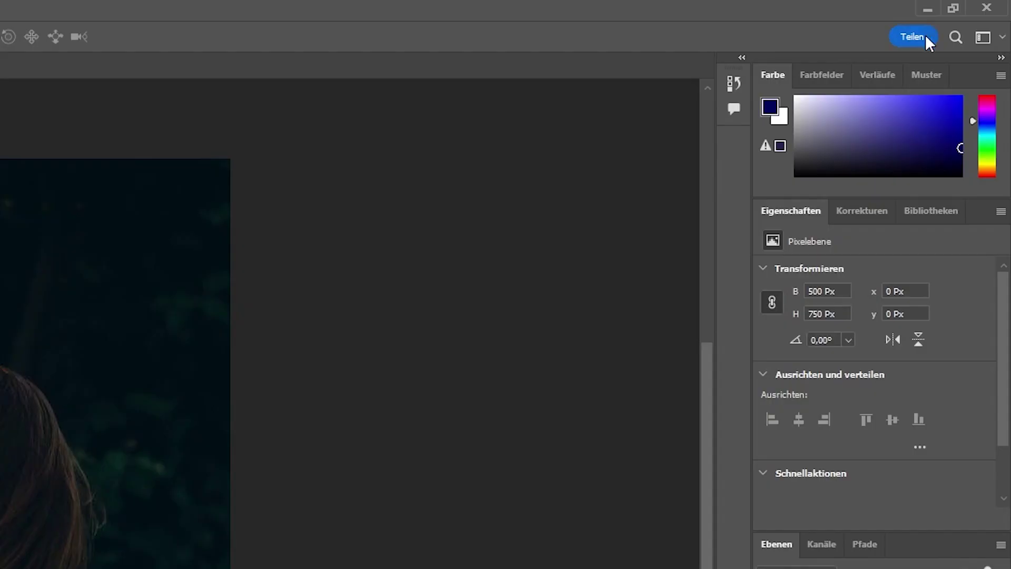
pyautogui.click(923, 35)
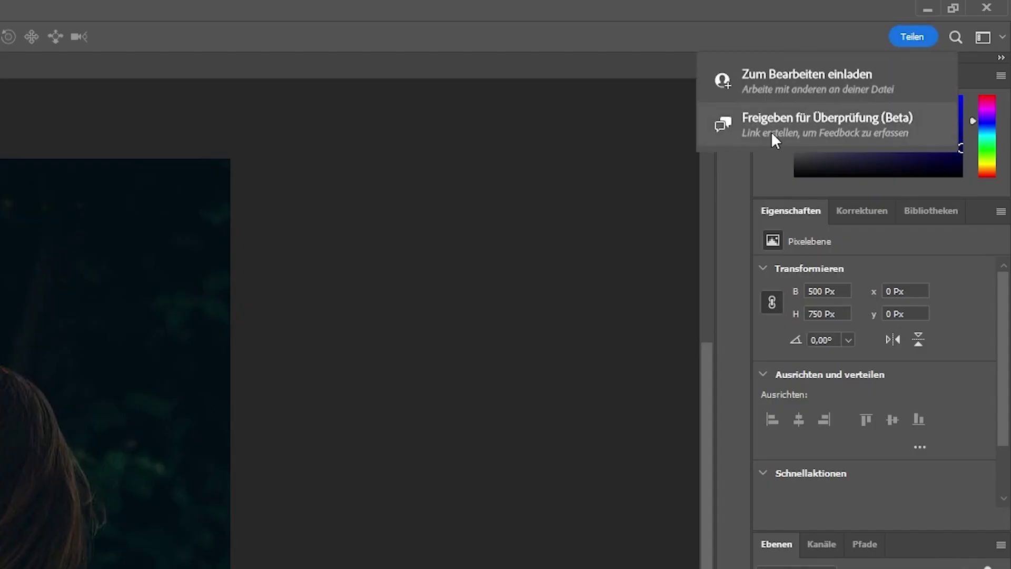